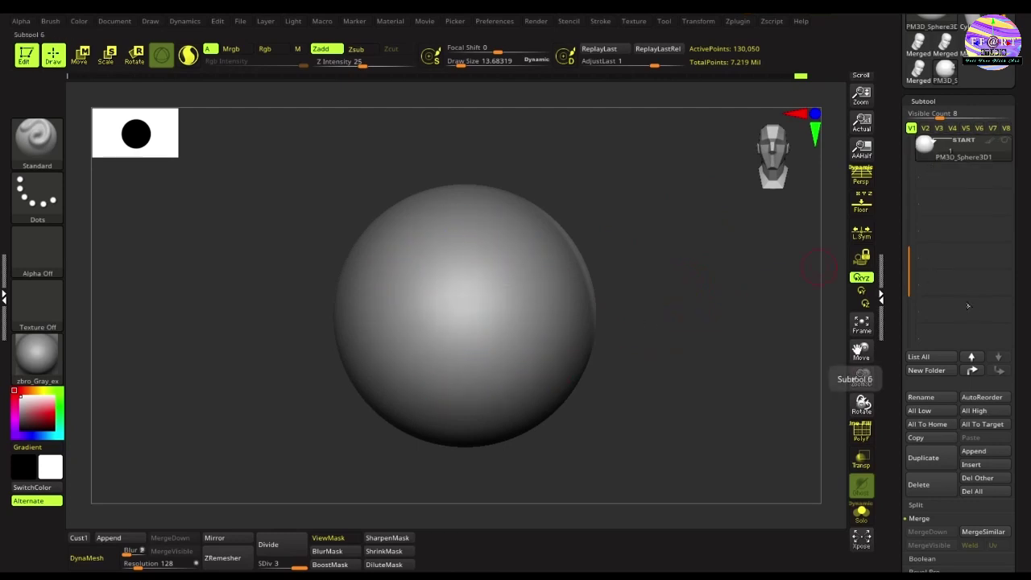
scroll(1025, 176, down, 2)
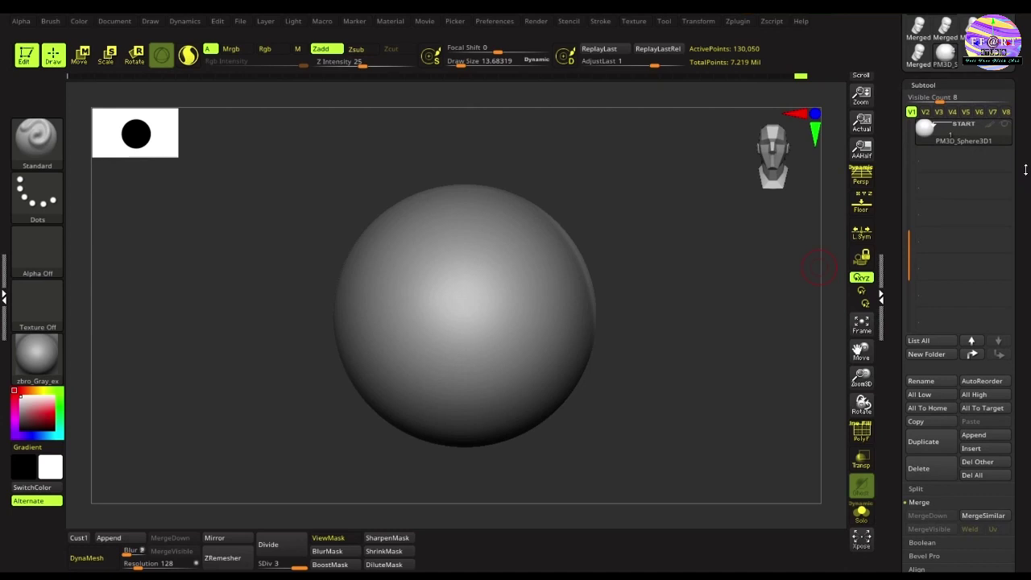
scroll(1025, 170, up, 5)
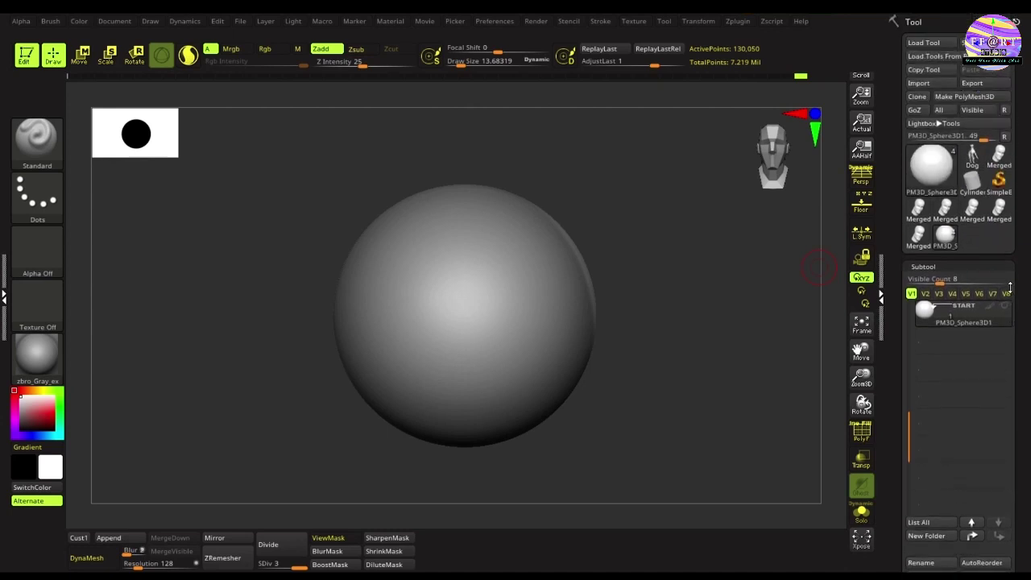
click(939, 182)
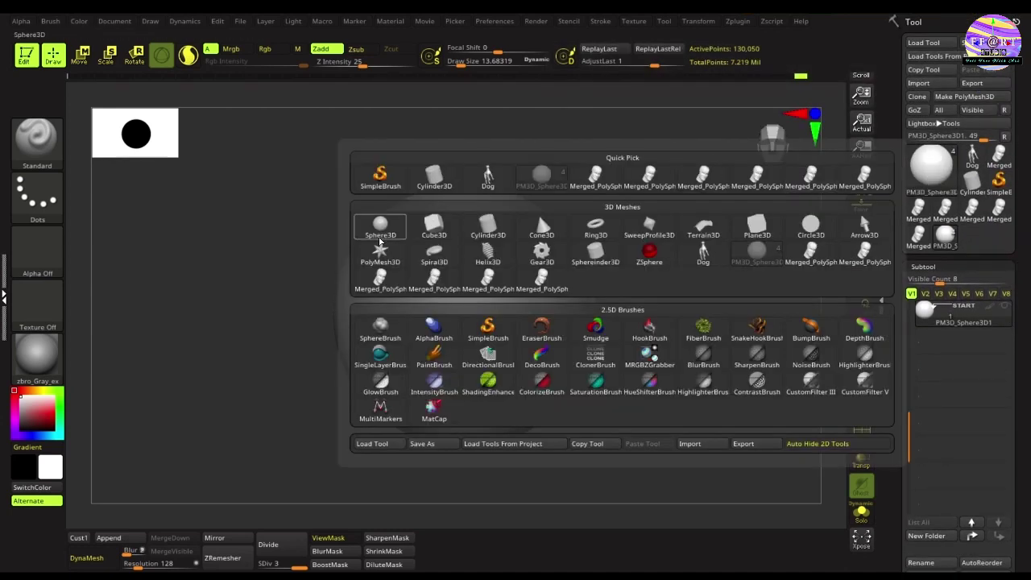
click(381, 228)
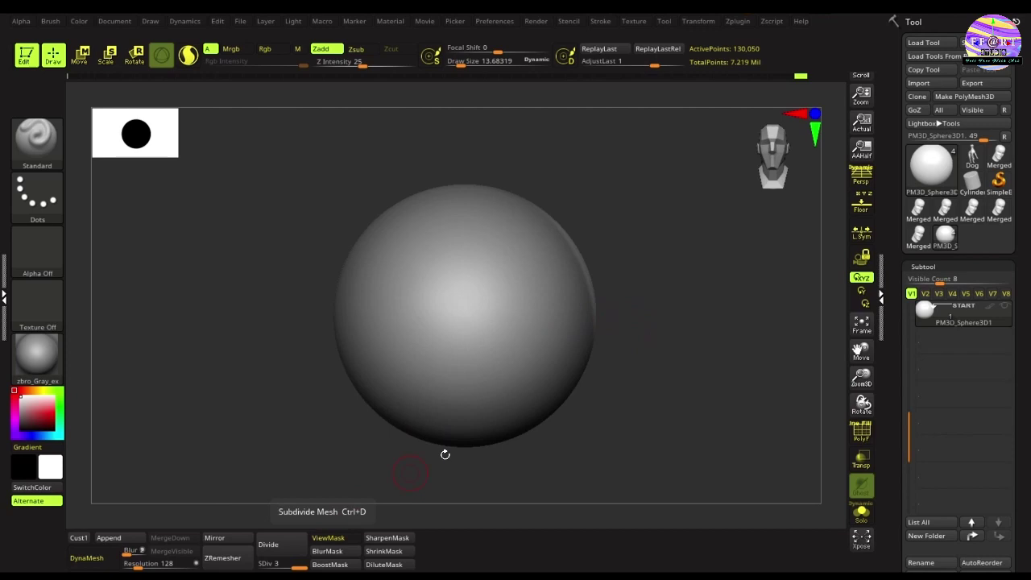
Step: Expand the Geometry settings and display the sphere's polyframe
scroll(1018, 304, down, 10)
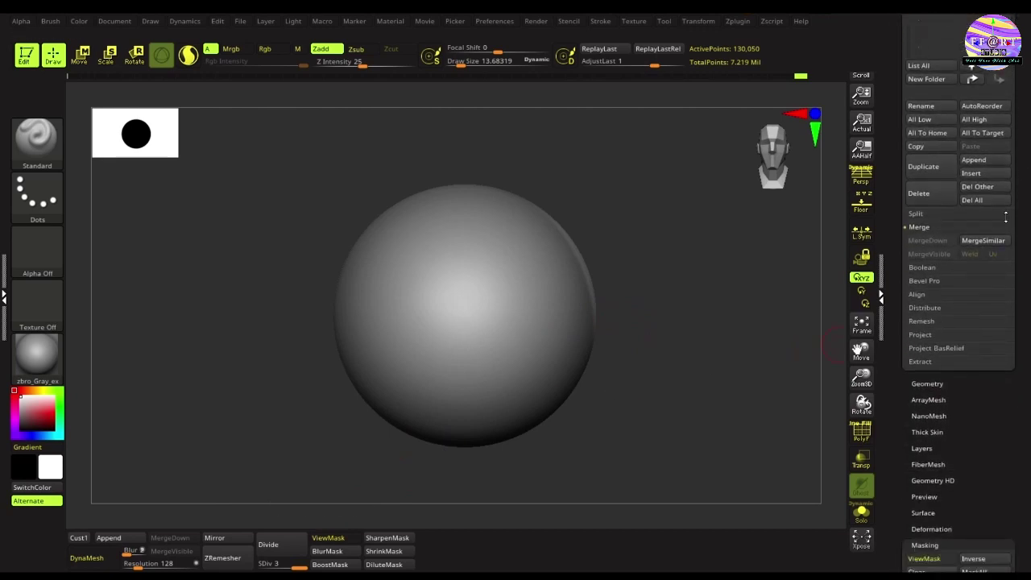
click(927, 384)
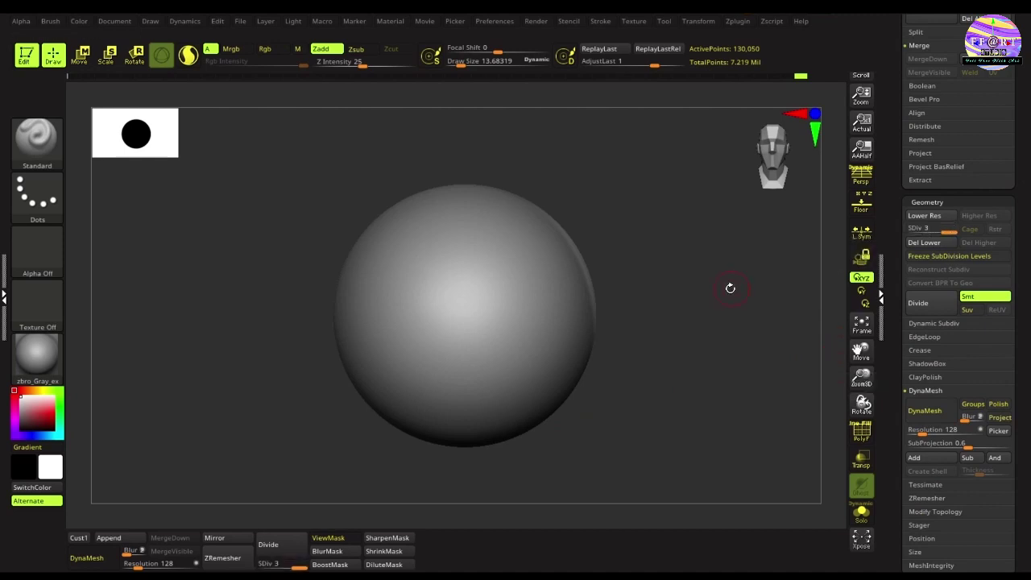
key(shift+f)
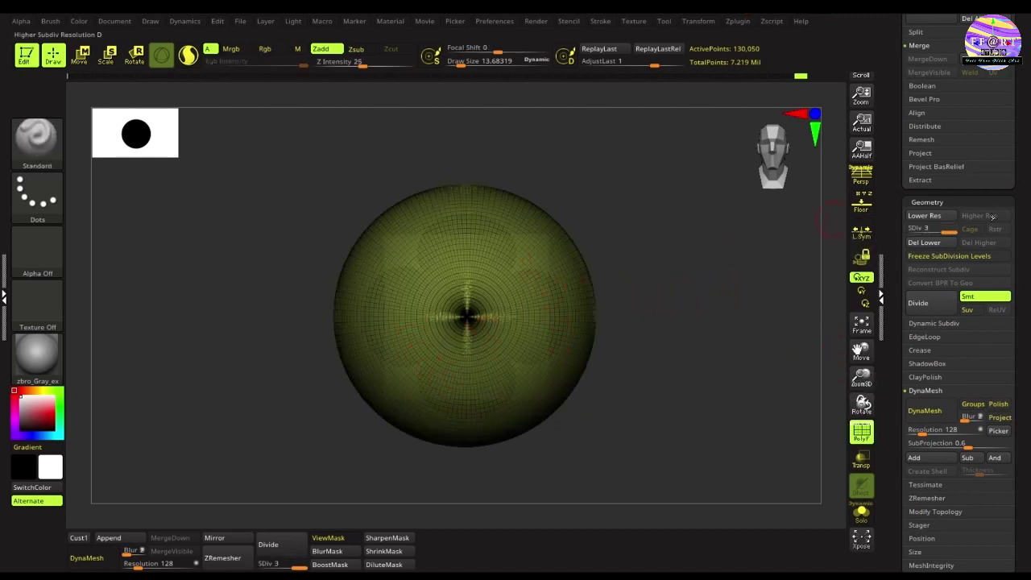
Step: Choose the MaskPerfectCircle brush and mask a circular iris area centred on the sphere's front pole
drag(1024, 200, 1027, 308)
ctrl+right_drag(649, 297, 966, 294)
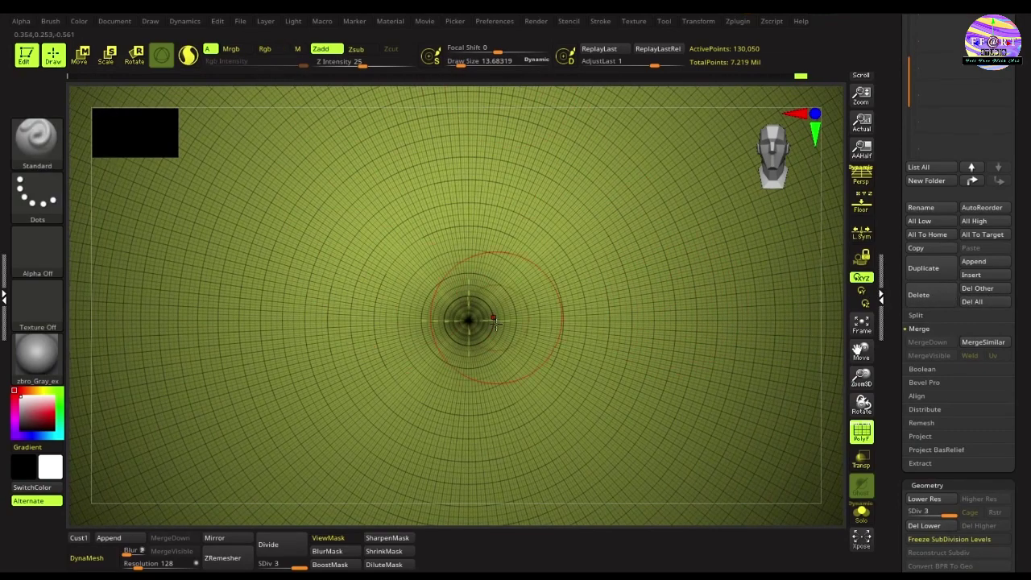
key(ctrl+shift)
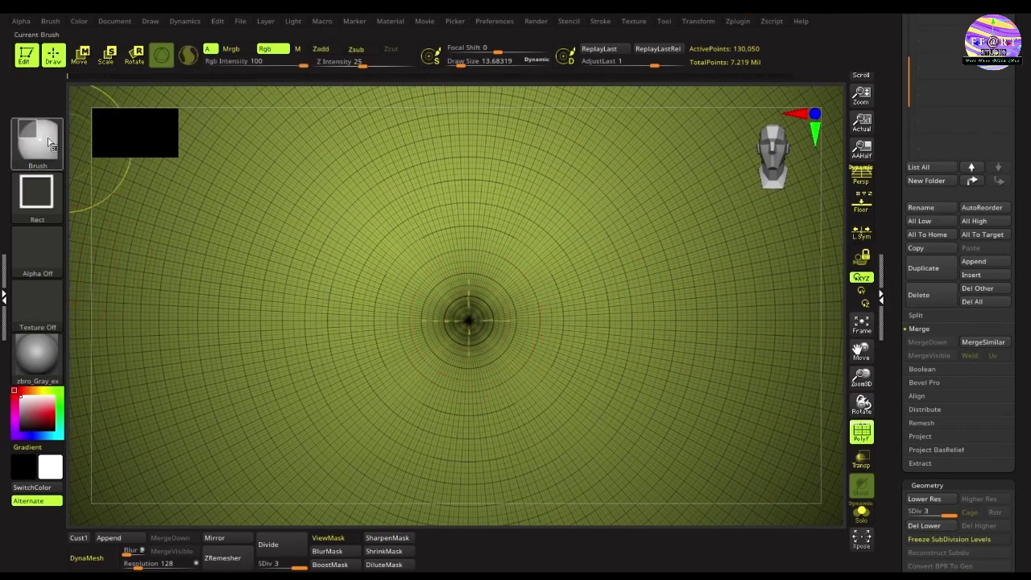
ctrl+click(44, 145)
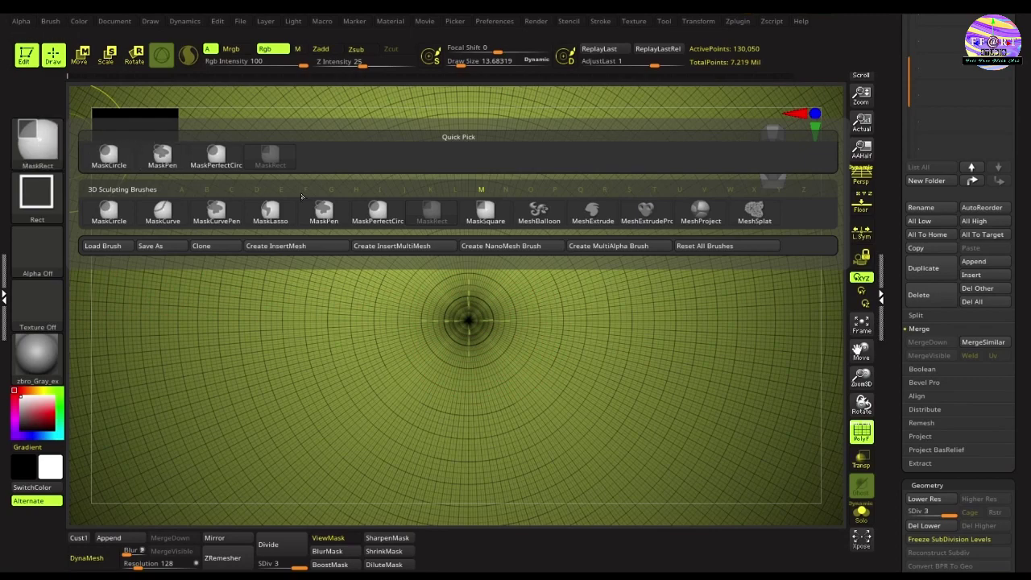
click(374, 214)
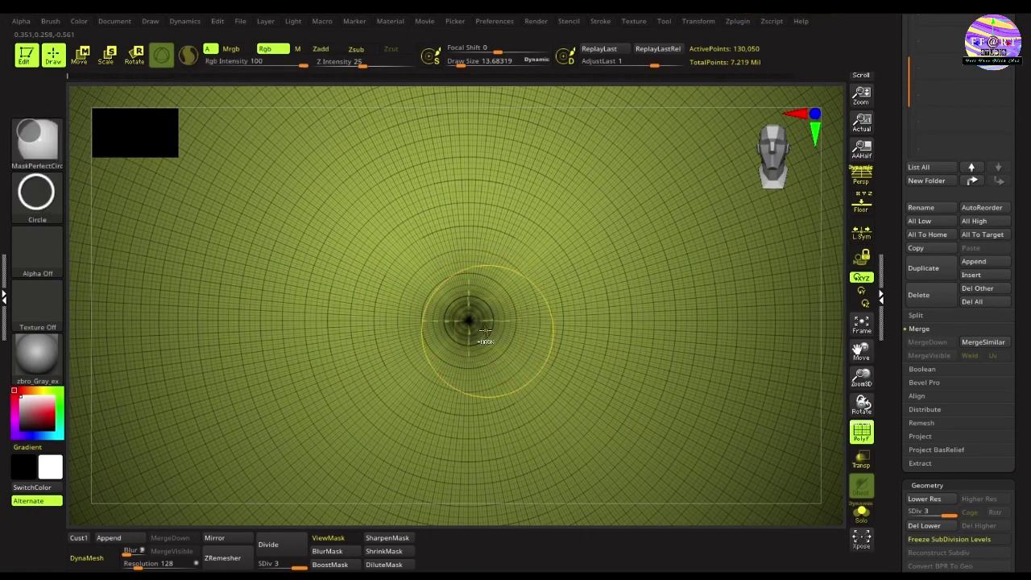
mouse_move(445, 294)
ctrl+mouse_down()
mouse_move(529, 376)
mouse_move(525, 359)
ctrl+mouse_up()
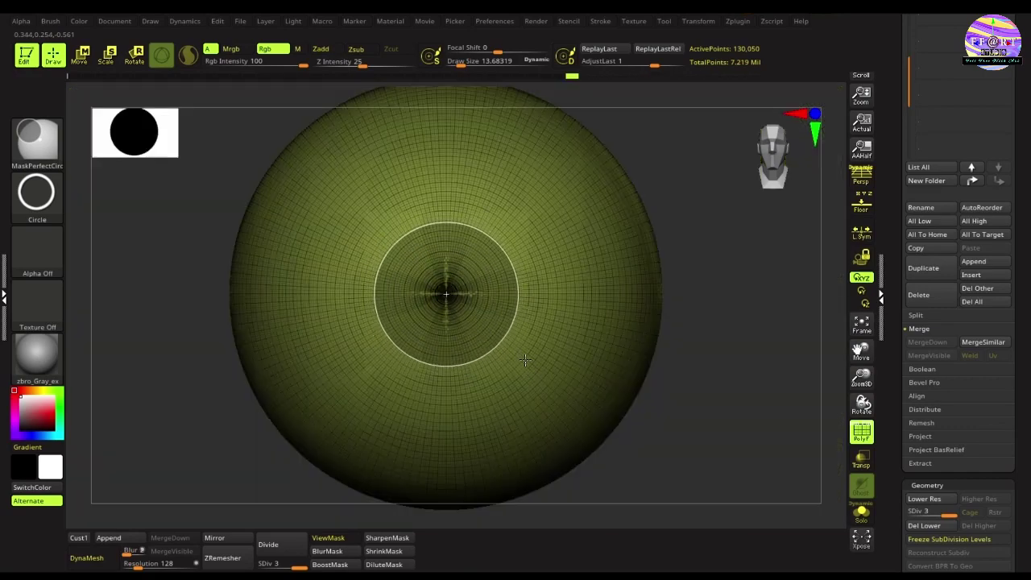
Step: Invert the mask so that only the iris circle is unmasked, and hide the polyframe
alt+drag(677, 273, 778, 290)
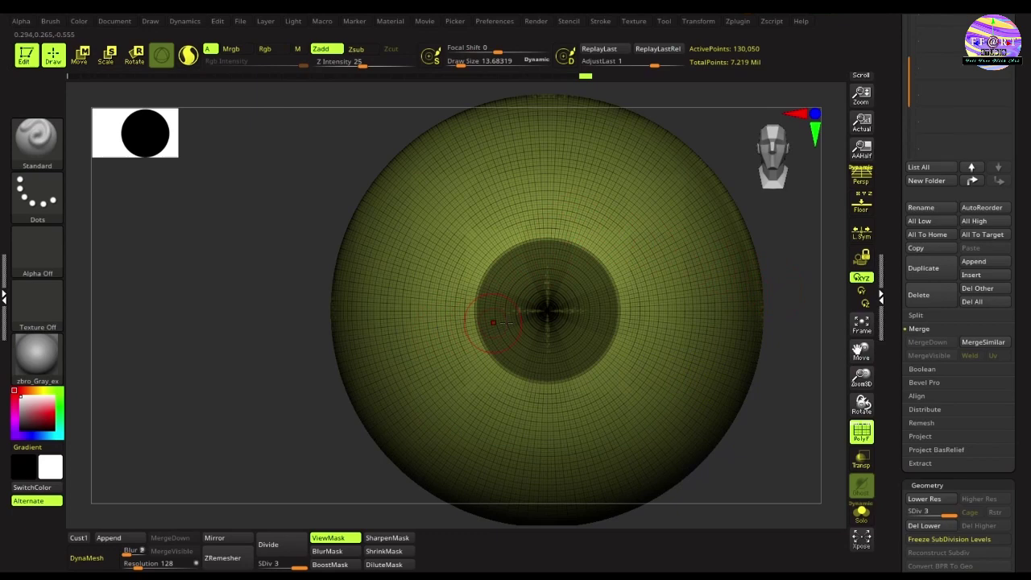
alt+drag(769, 383, 731, 379)
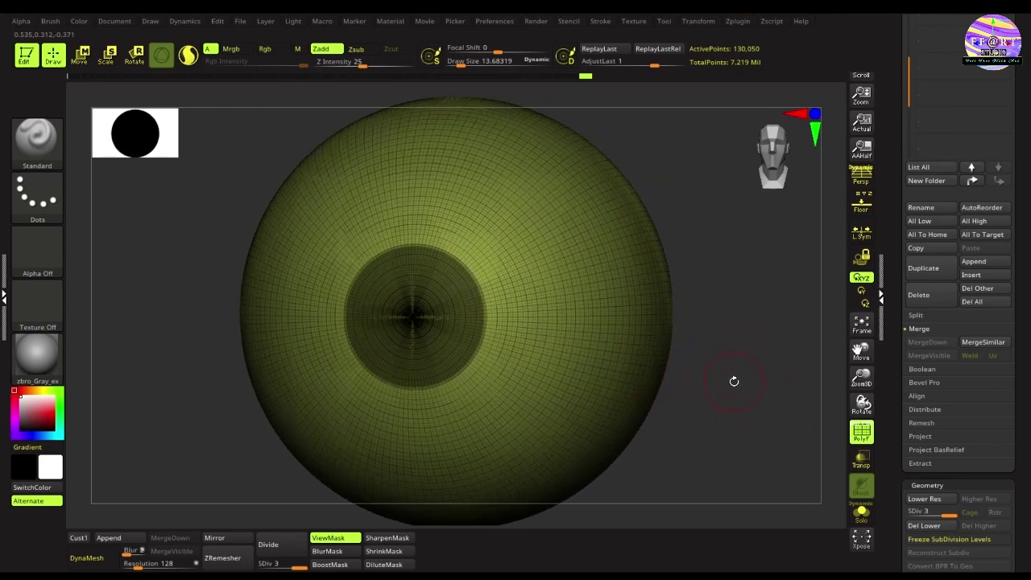
ctrl+click(727, 383)
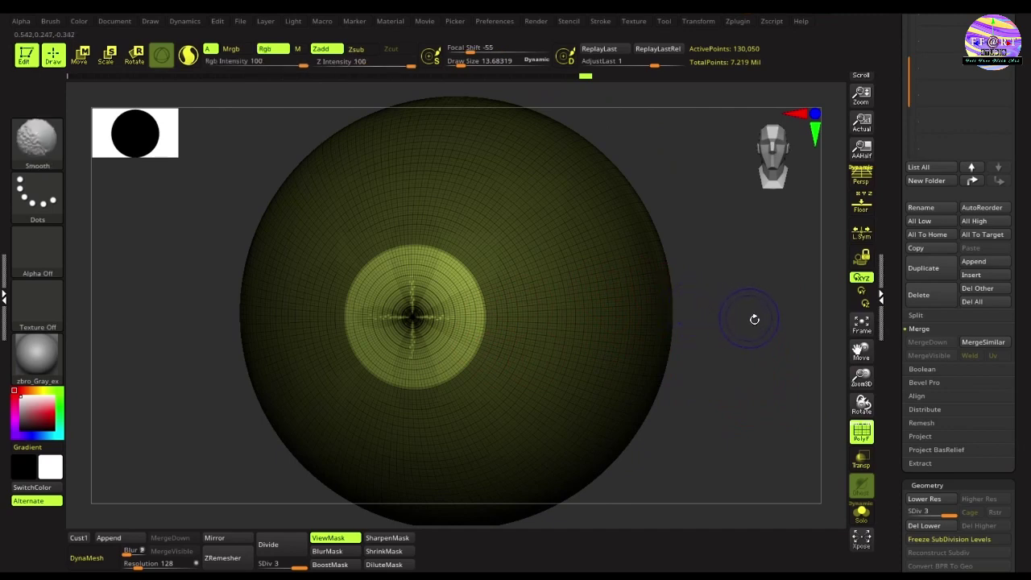
key(shift+f)
mouse_move(761, 353)
alt+mouse_down()
mouse_move(773, 347)
mouse_move(752, 345)
mouse_move(765, 331)
alt+mouse_up()
key(ctrl)
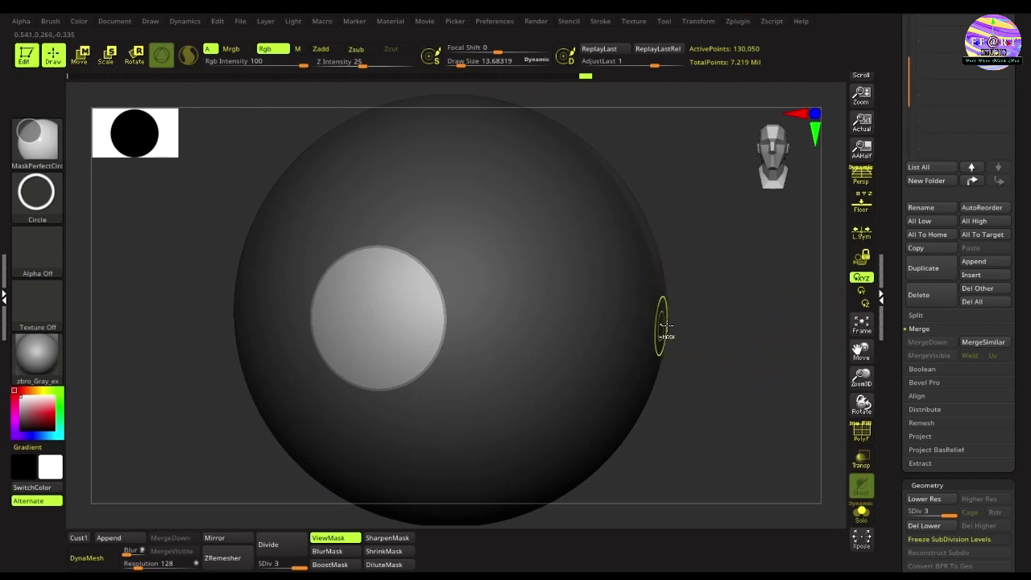
mouse_move(703, 327)
ctrl+right_down()
mouse_move(752, 341)
mouse_move(688, 315)
ctrl+right_up()
mouse_move(748, 301)
mouse_down()
mouse_move(695, 311)
mouse_move(730, 295)
mouse_up()
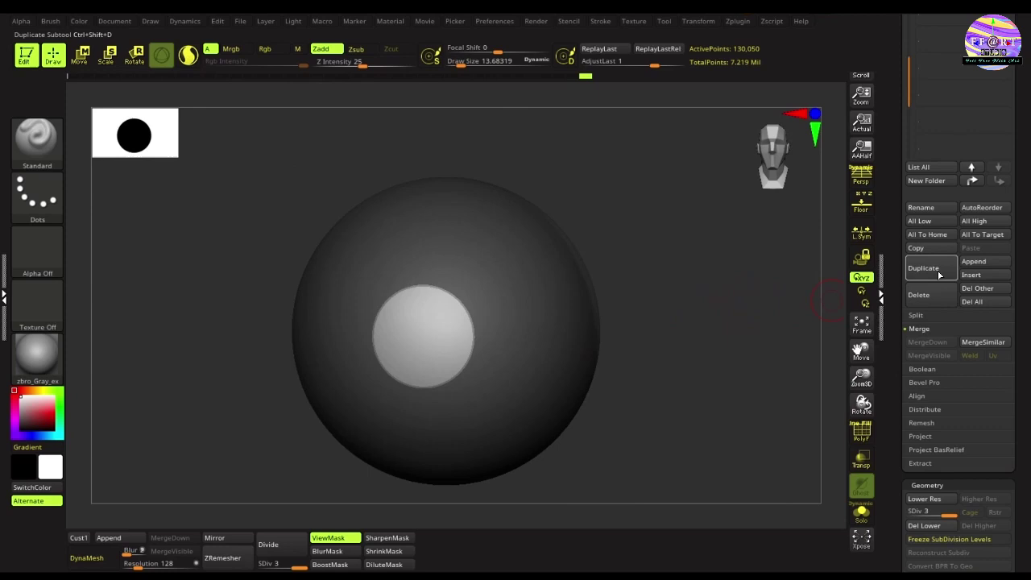
Step: Expand the Masking settings and apply GrowMask repeatedly to soften the mask's edge around the iris circle
scroll(1028, 315, down, 5)
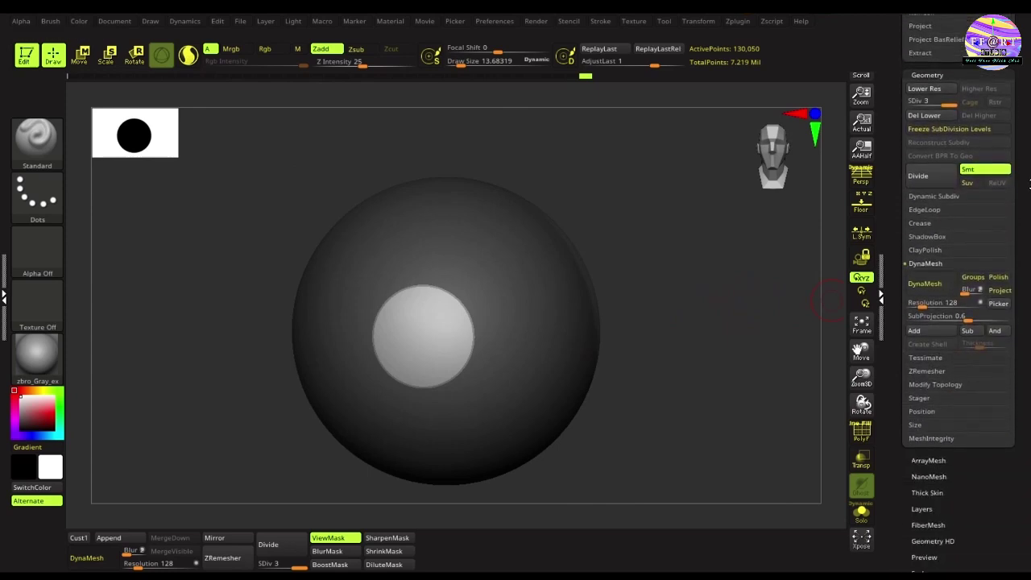
scroll(1028, 182, down, 5)
click(925, 154)
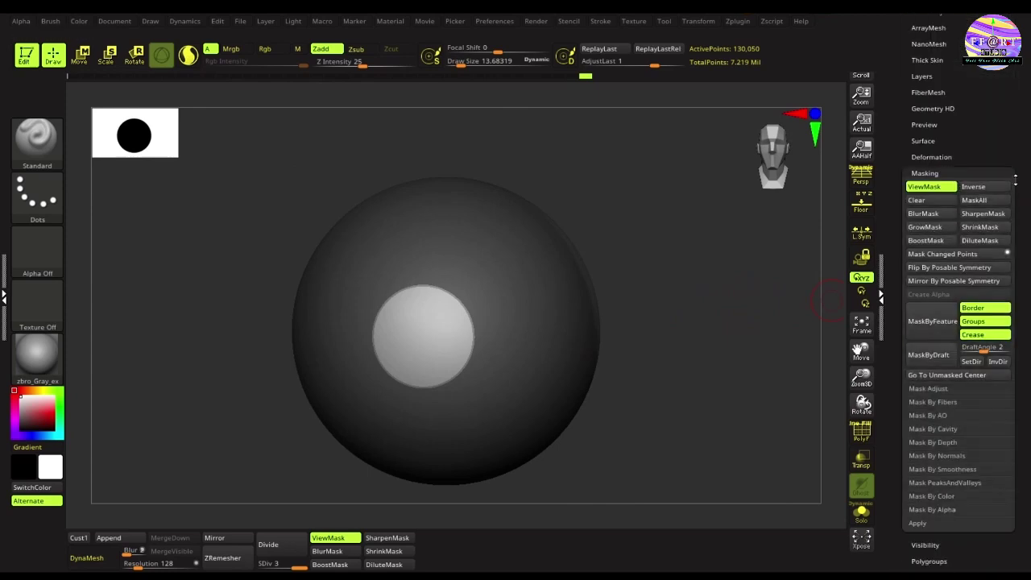
scroll(1015, 179, down, 2)
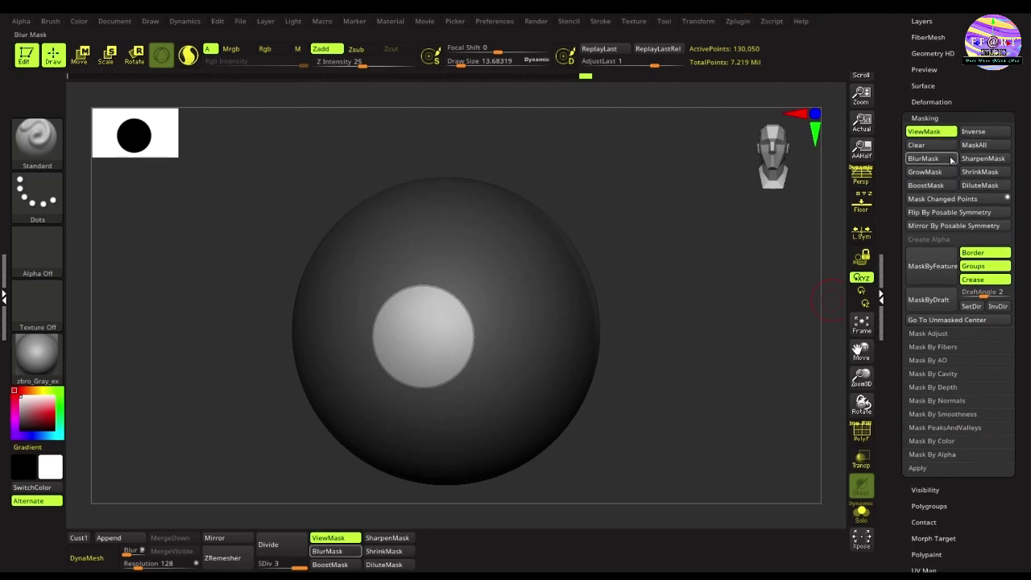
click(932, 174)
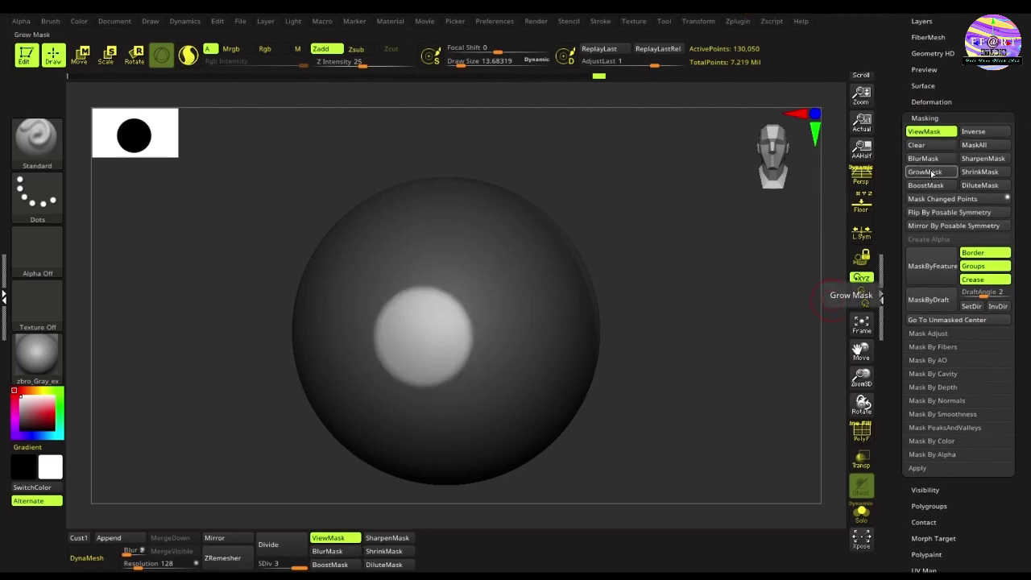
click(931, 173)
click(929, 173)
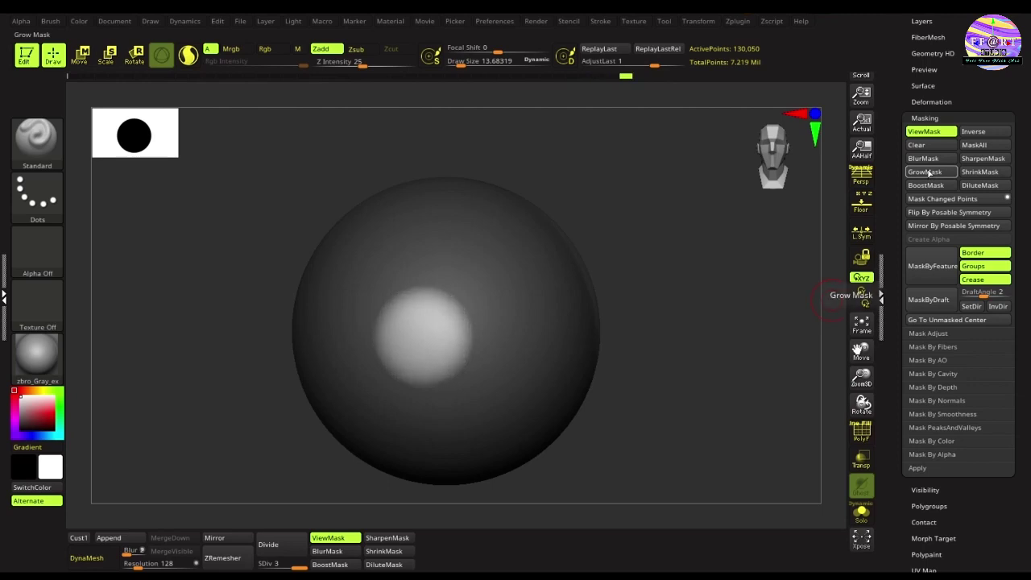
click(928, 173)
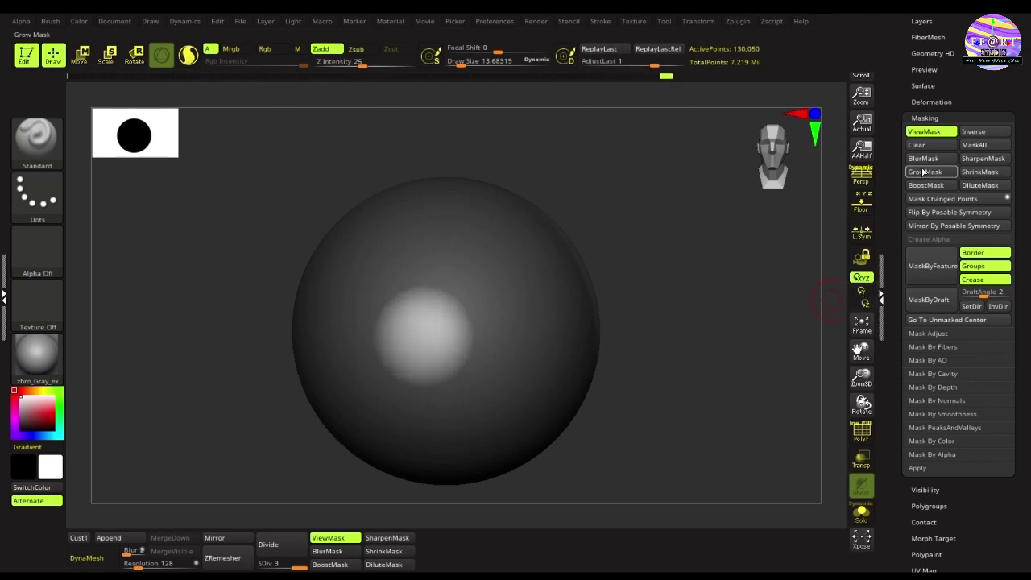
Step: Push the unmasked iris area into the sphere with the Move gizmo, and return to Draw mode with a front view
drag(710, 248, 690, 249)
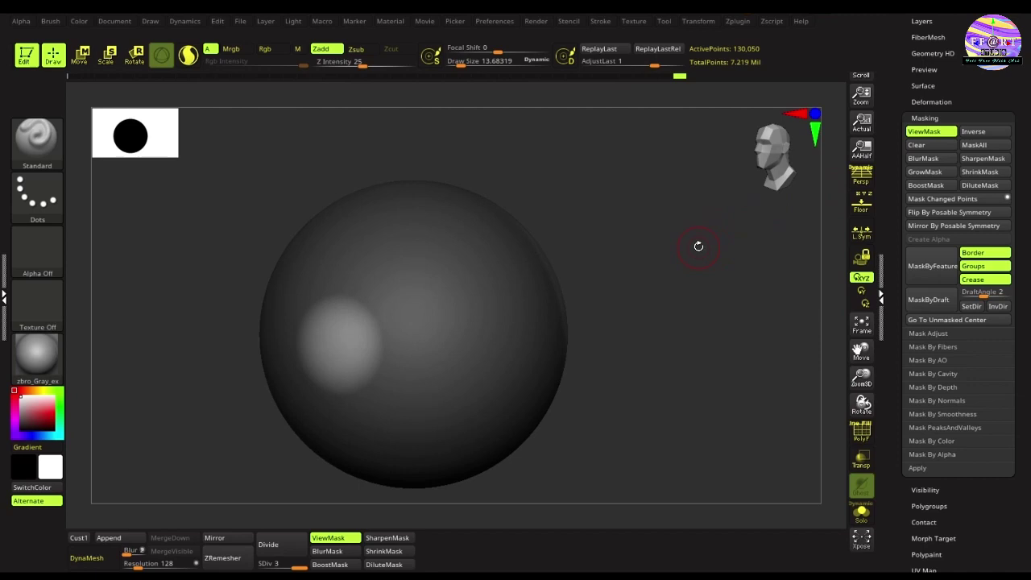
key(w)
drag(642, 293, 677, 304)
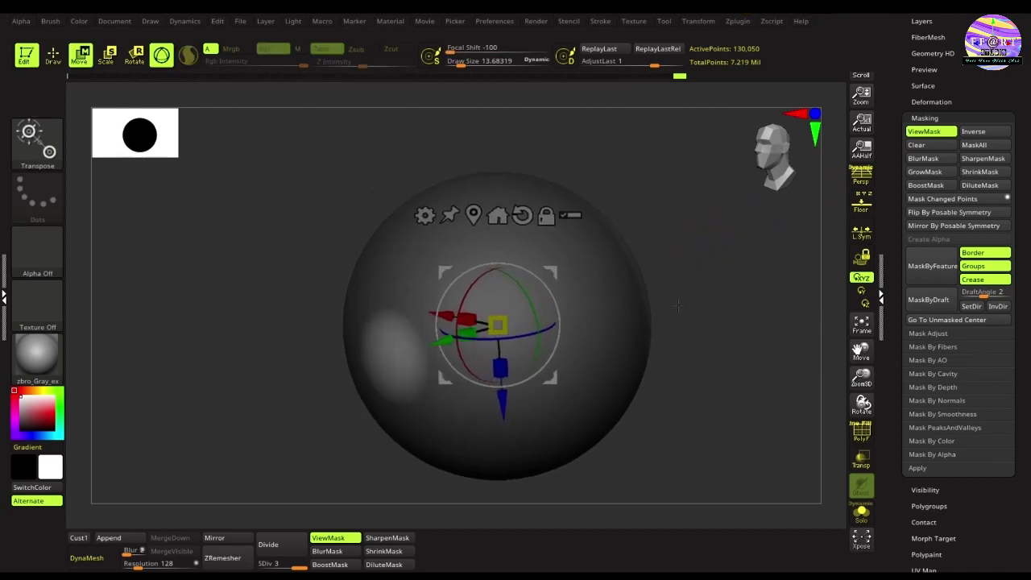
mouse_move(442, 343)
mouse_down()
mouse_move(464, 334)
mouse_move(456, 337)
mouse_up()
mouse_move(722, 291)
mouse_down()
mouse_move(770, 279)
mouse_move(636, 300)
mouse_move(723, 267)
mouse_move(757, 279)
mouse_move(748, 284)
mouse_up()
key(q)
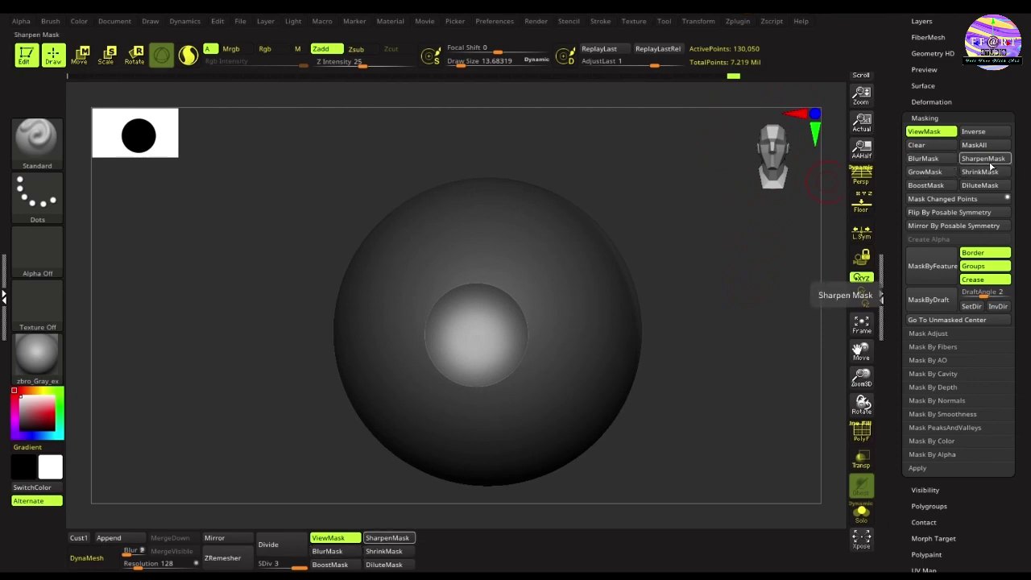
Step: Boost the mask several times and sharpen it, leaving only a small pupil area unmasked at the iris centre
click(934, 186)
click(935, 186)
click(934, 186)
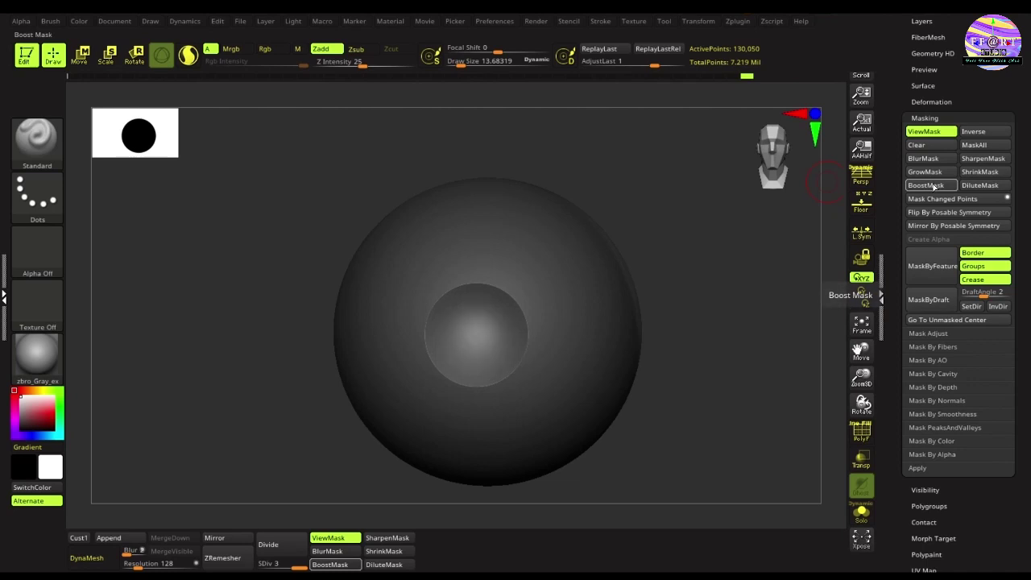
click(979, 160)
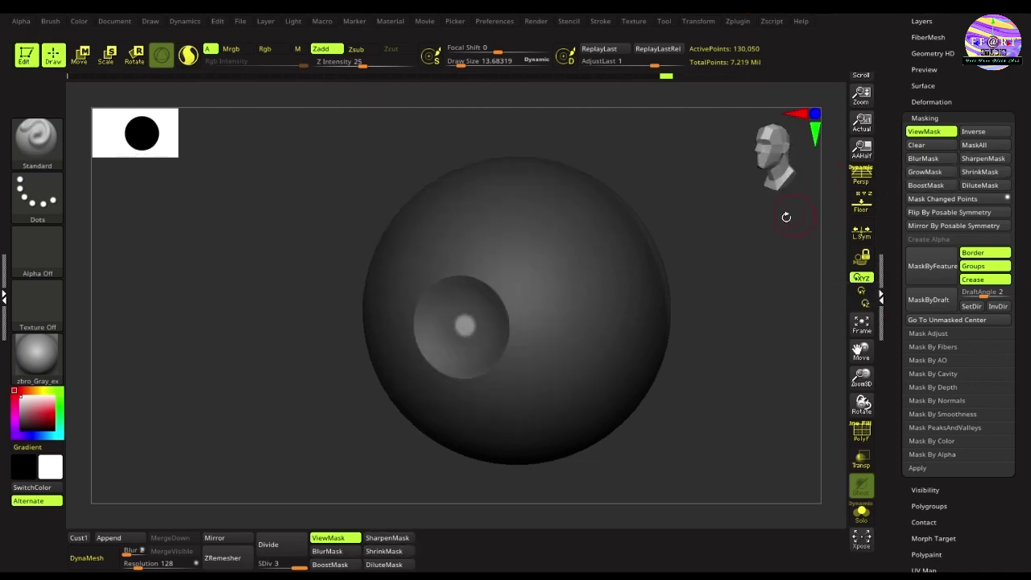
Step: Show the eye reference photo and enlarge the unmasked pupil with DiluteMask and SharpenMask
drag(782, 214, 829, 219)
click(870, 213)
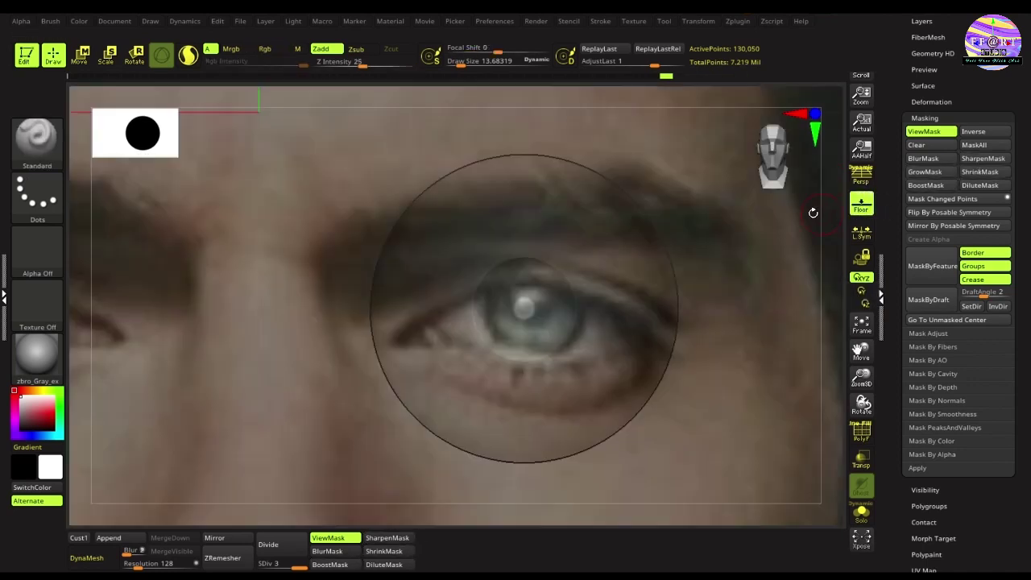
click(972, 178)
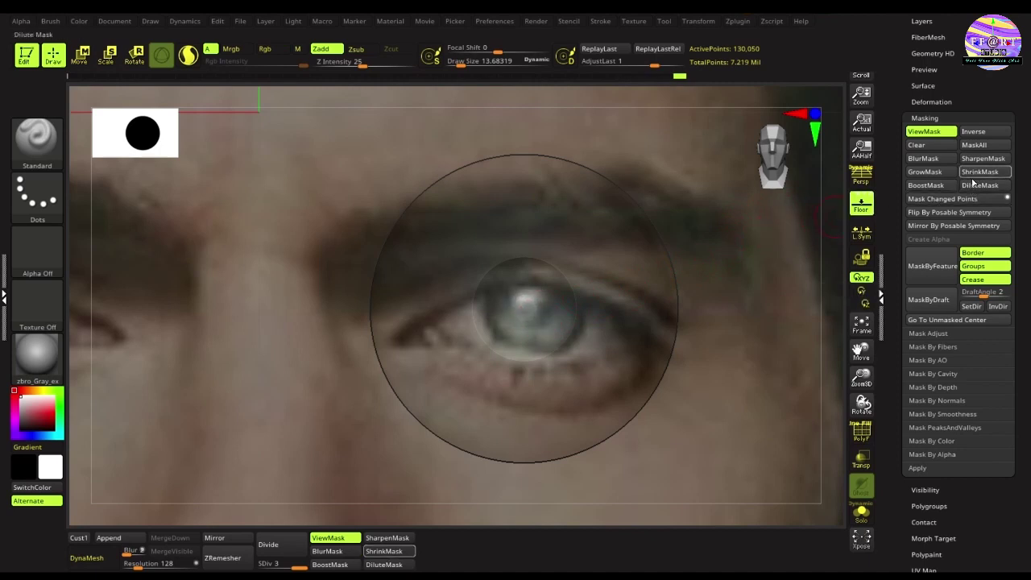
click(973, 187)
click(972, 163)
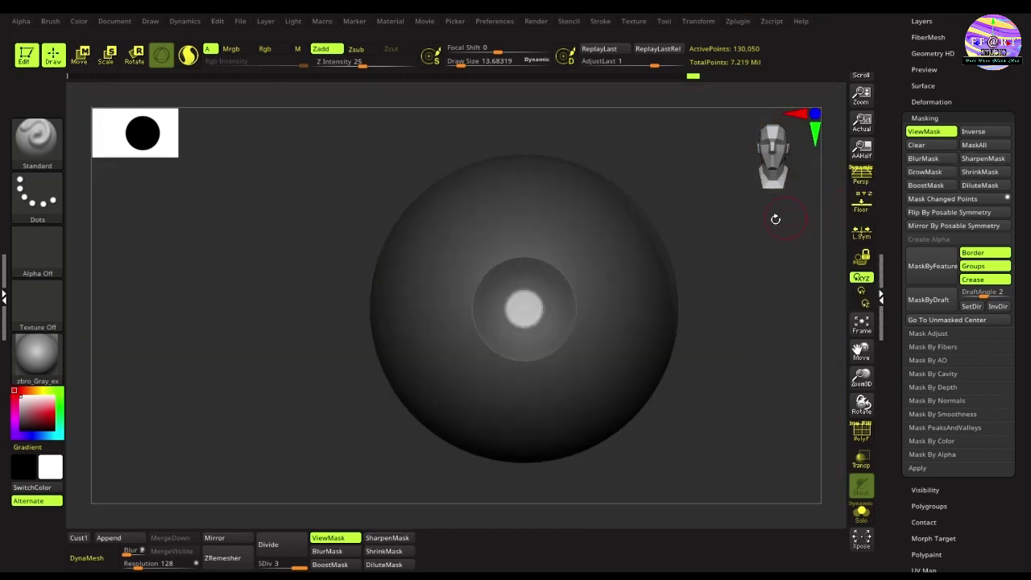
Step: Push the unmasked pupil area inward with the Move gizmo and clear the mask from the eyeball
drag(775, 218, 712, 248)
key(w)
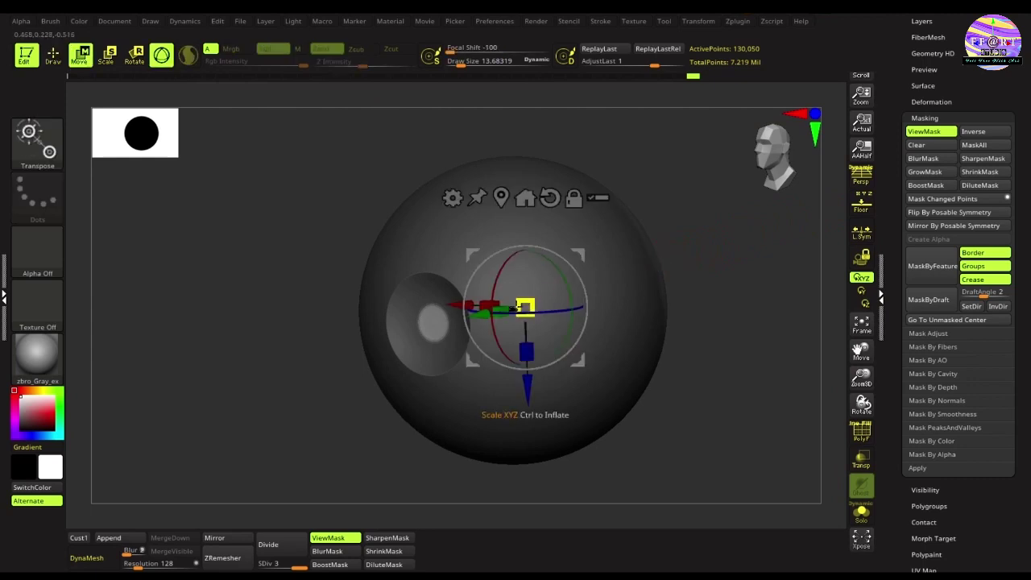
drag(479, 323, 505, 310)
shift+drag(686, 248, 709, 256)
key(q)
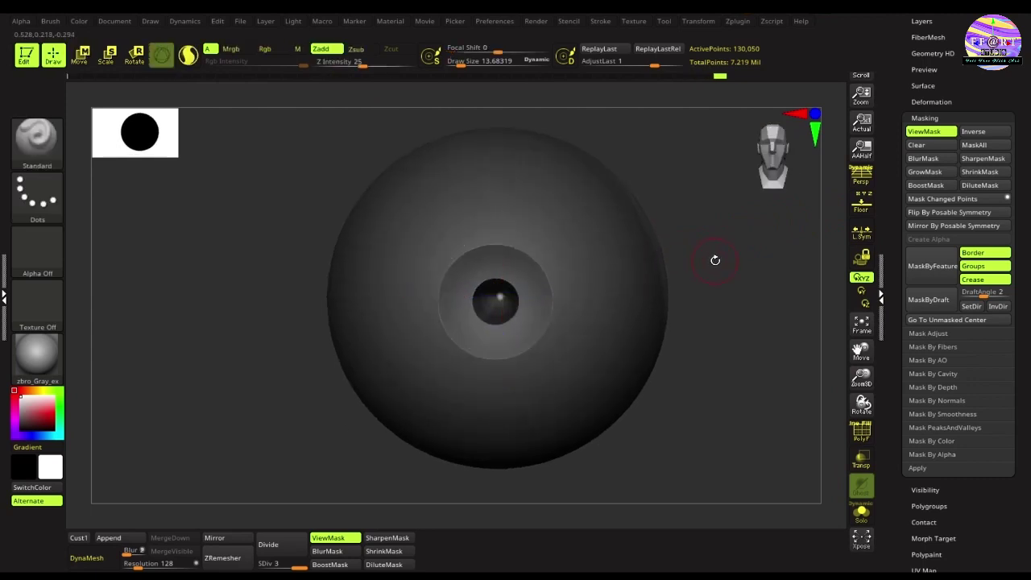
ctrl+right_drag(731, 257, 738, 228)
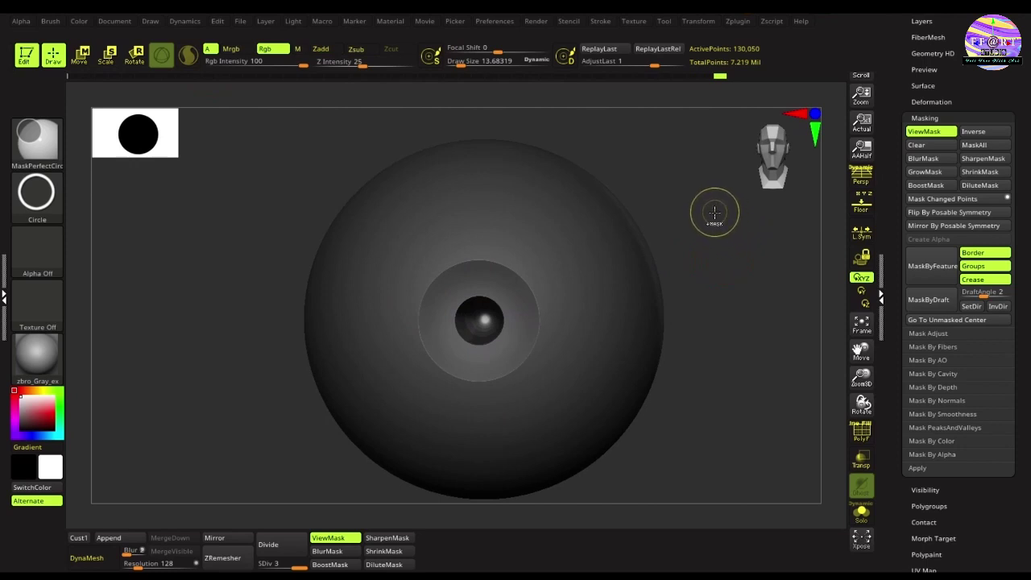
mouse_move(714, 207)
ctrl+mouse_down()
mouse_move(750, 251)
mouse_move(722, 243)
ctrl+mouse_up()
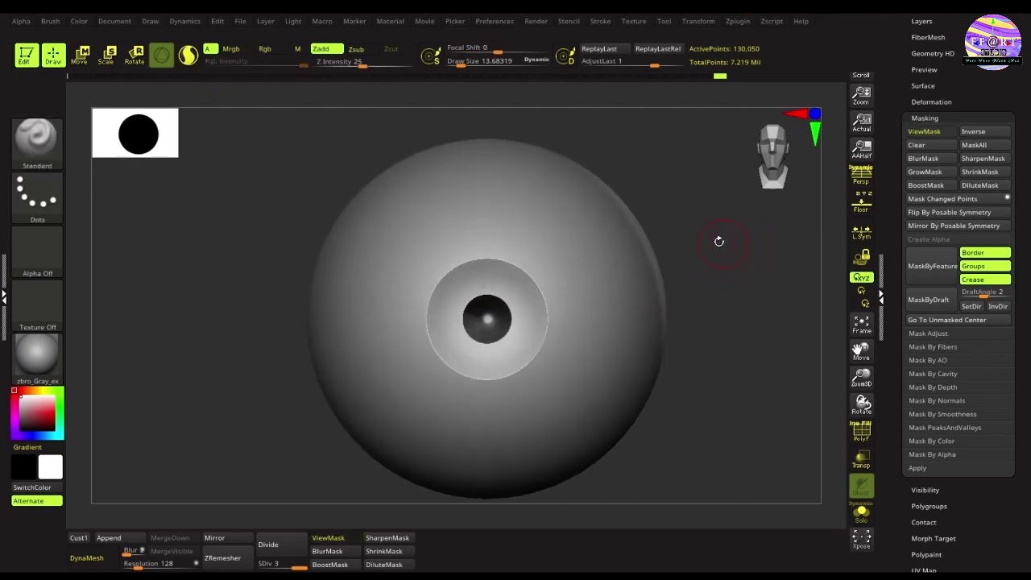
Step: Append a Cylinder3D as a new subtool to the eyeball
key(ctrl)
key(ctrl)
ctrl+right_drag(731, 248, 734, 278)
drag(897, 161, 897, 402)
click(930, 183)
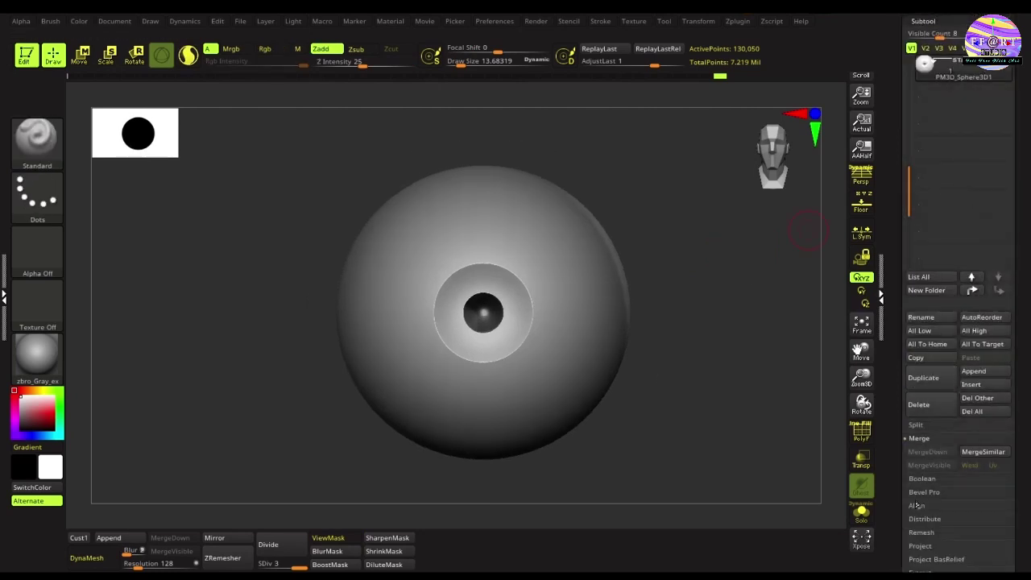
click(982, 372)
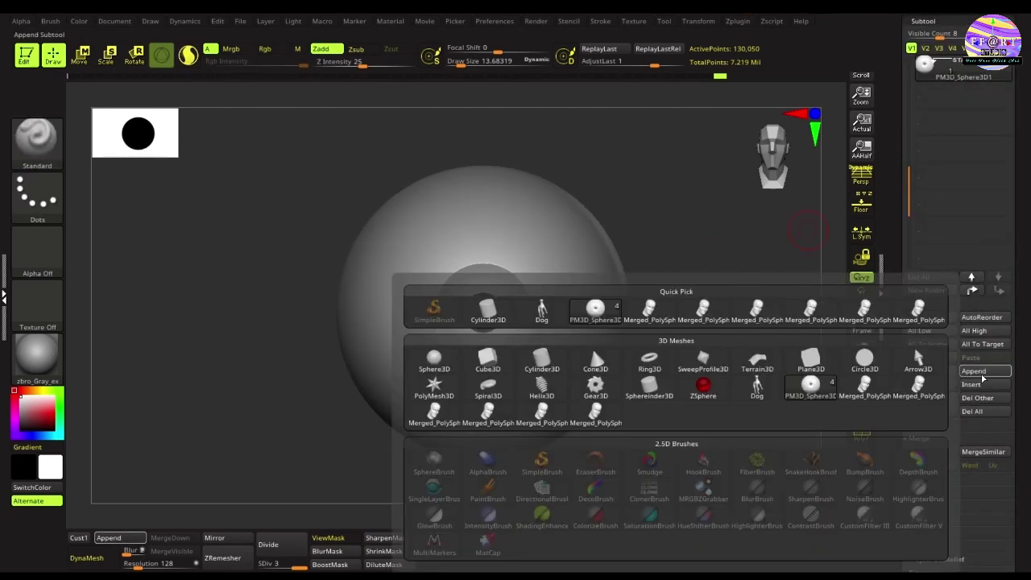
click(489, 312)
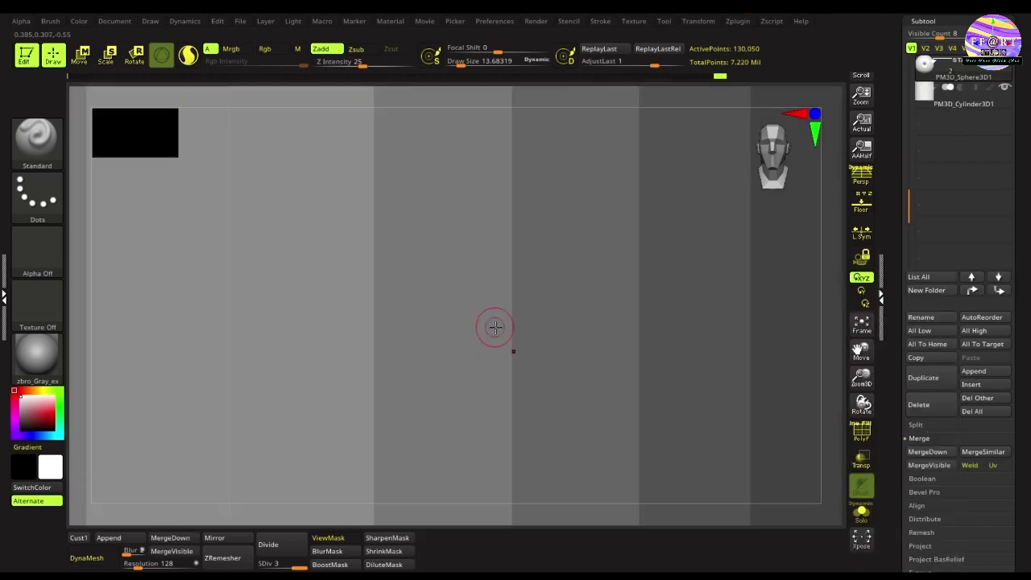
Step: Make the cylinder the active subtool and scale it down uniformly to about pupil size with the Move gizmo
alt+click(600, 301)
key(f)
key(w)
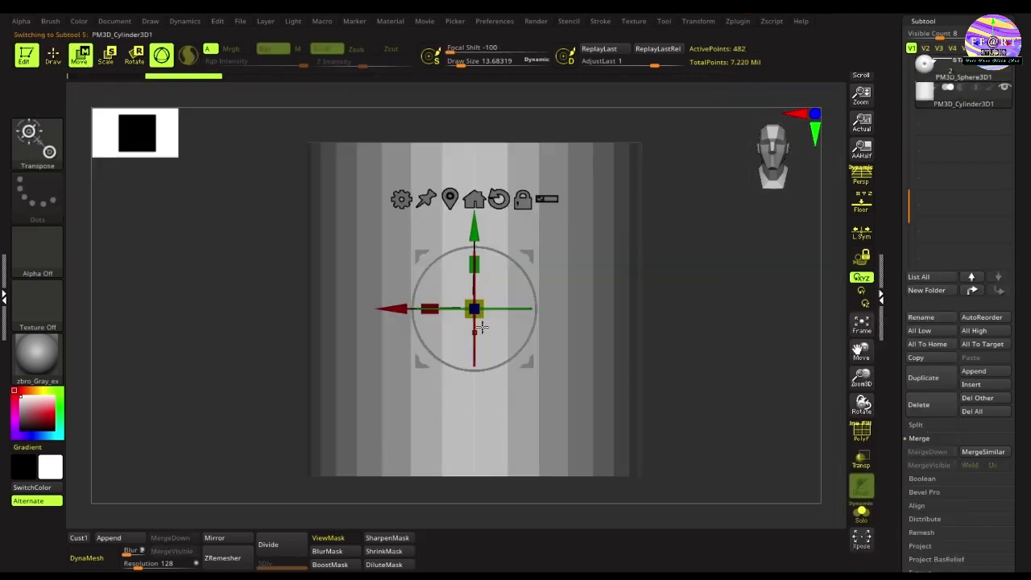
right_drag(473, 340, 456, 428)
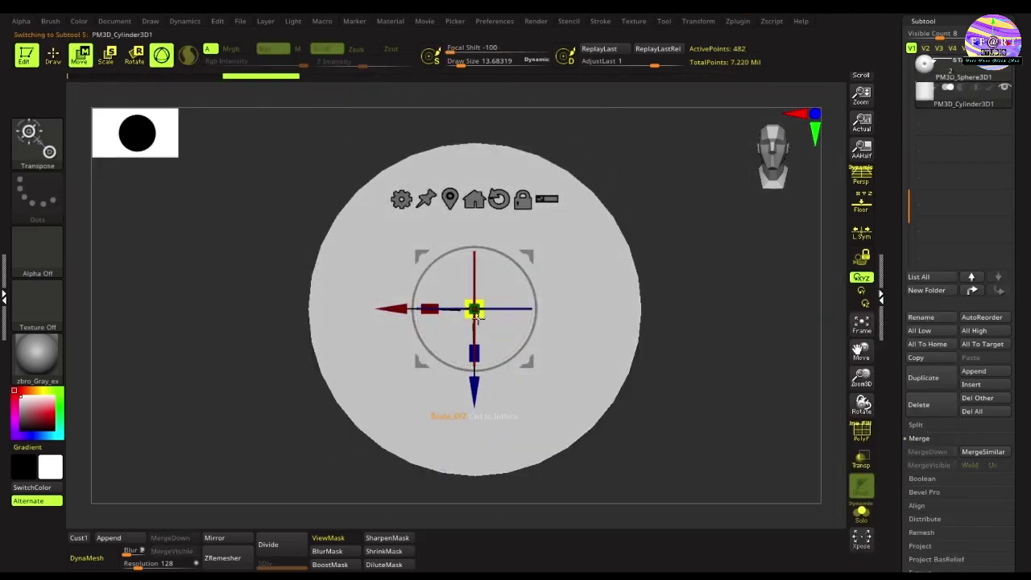
mouse_move(473, 306)
mouse_down()
mouse_move(141, 375)
mouse_move(68, 411)
mouse_up()
right_drag(785, 287, 660, 309)
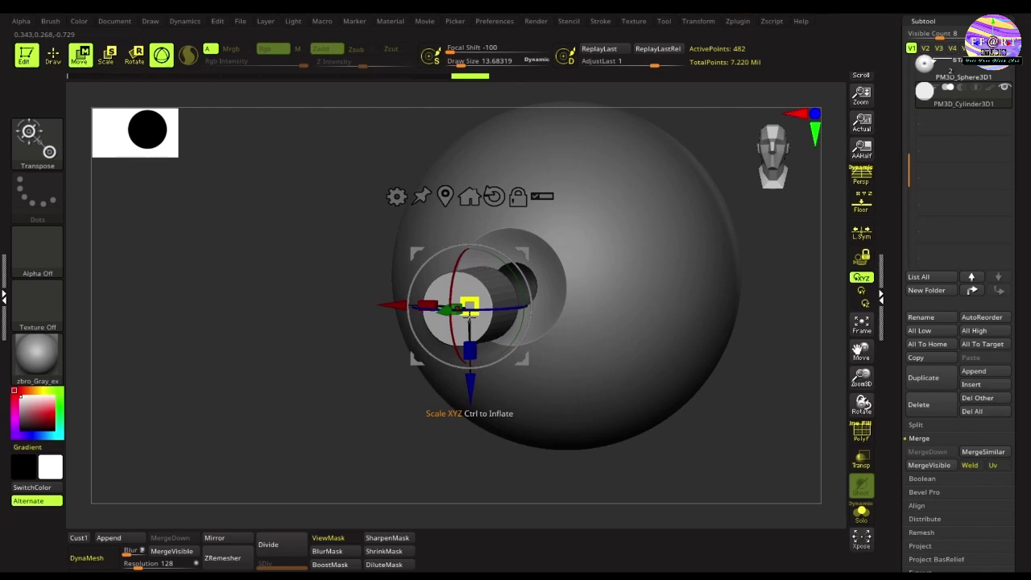
Step: Shrink the cylinder to a small highlight disc, place it on the iris at the pupil's upper edge, and return to Draw mode
drag(470, 312, 88, 387)
drag(528, 271, 610, 264)
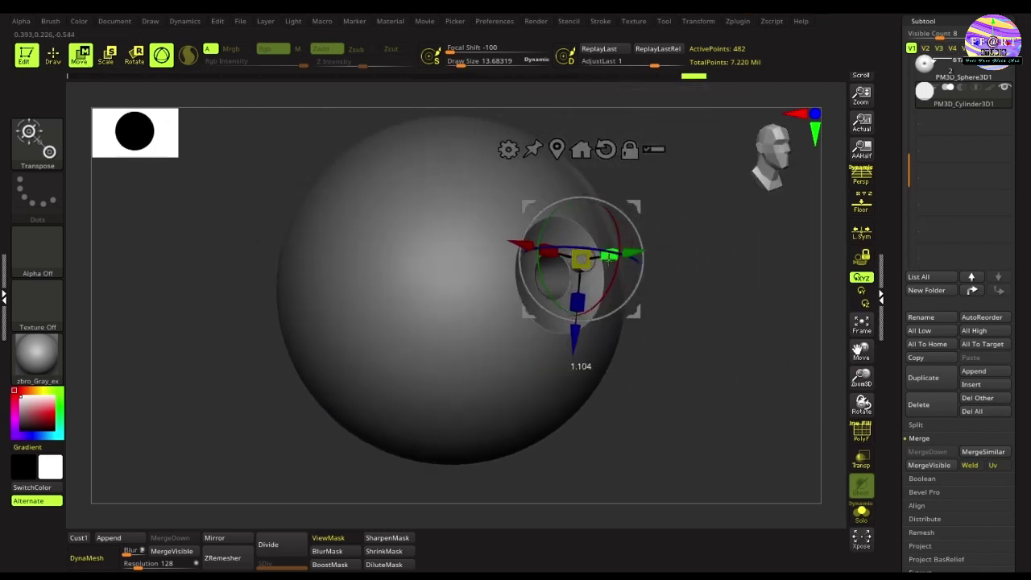
key(q)
drag(676, 259, 757, 265)
ctrl+right_drag(757, 265, 766, 291)
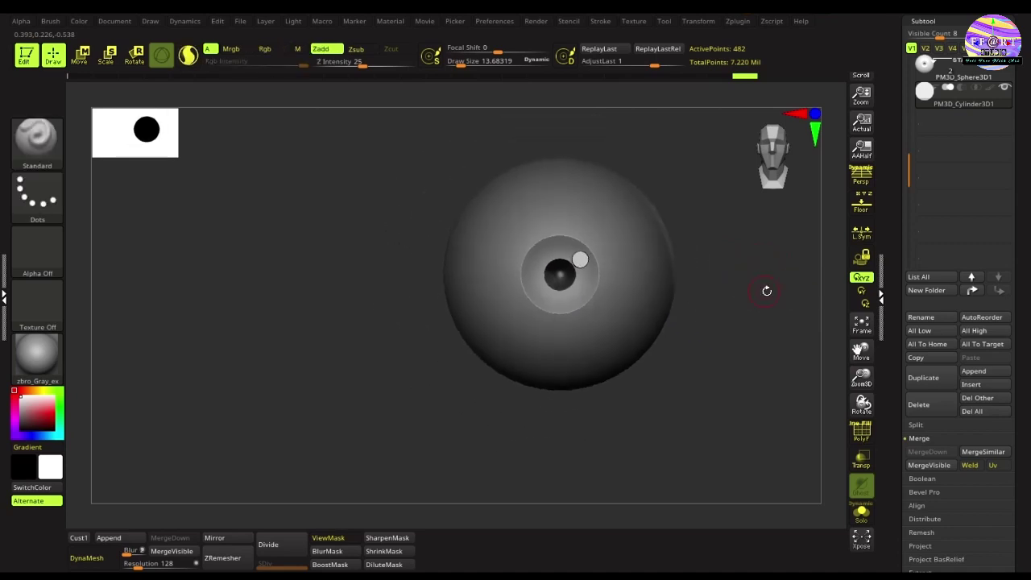
alt+drag(767, 291, 730, 303)
Step: Append a Sphere3D subtool and line it up in front of the eyeball with the Move gizmo
click(964, 375)
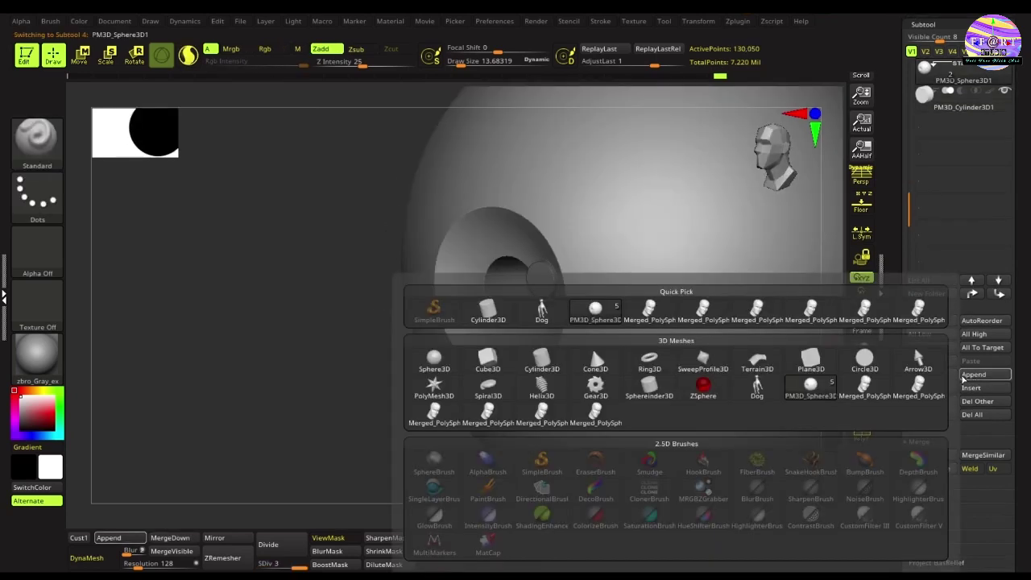
click(433, 361)
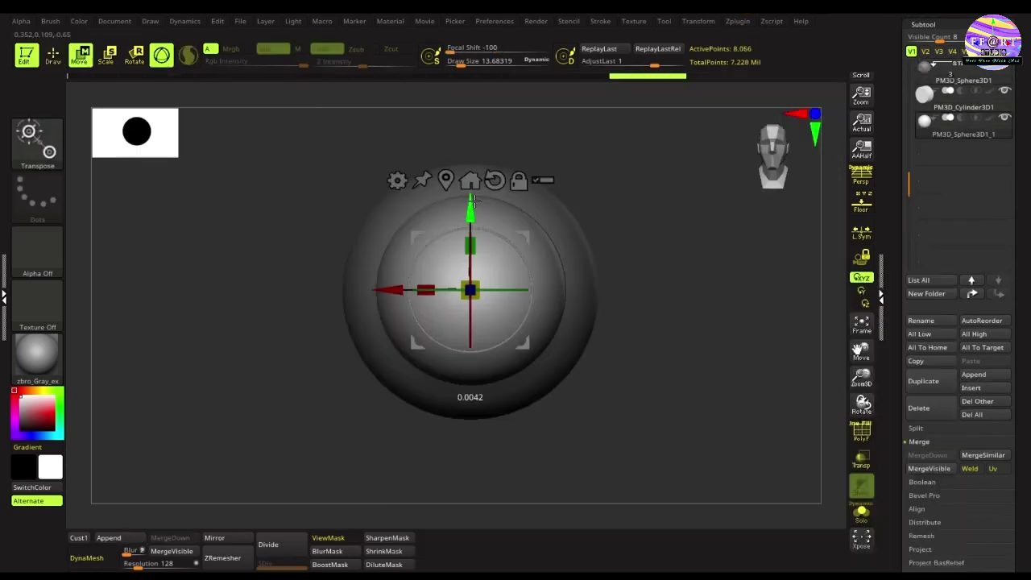
alt+right_drag(694, 245, 681, 260)
ctrl+right_drag(681, 259, 749, 270)
alt+right_drag(553, 323, 552, 336)
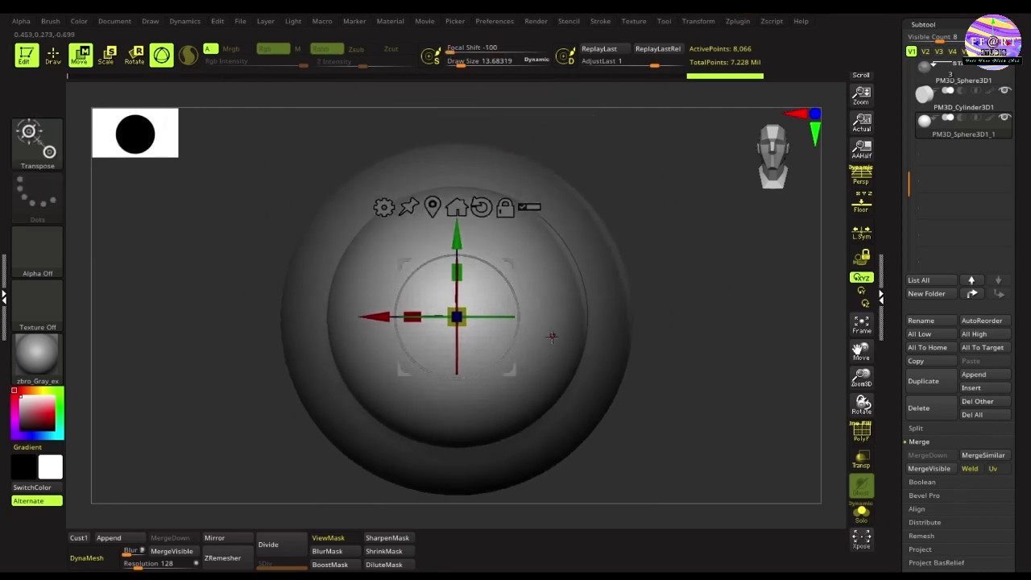
Step: Show the polyframe, push the new sphere into the front of the eyeball, and scale it down towards iris size
key(shift+f)
right_drag(805, 282, 772, 282)
drag(773, 281, 732, 285)
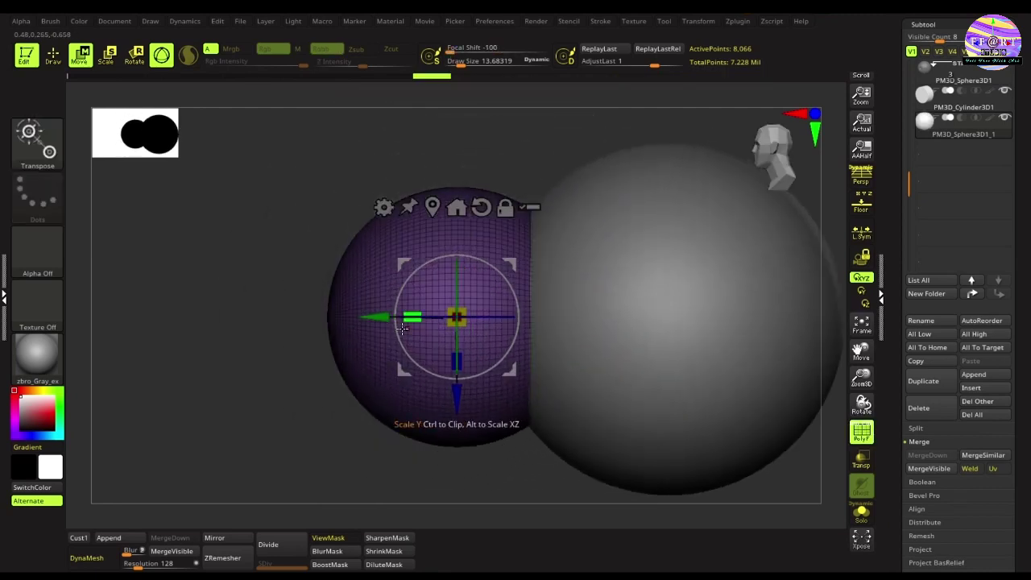
drag(403, 316, 509, 316)
shift+drag(721, 284, 759, 286)
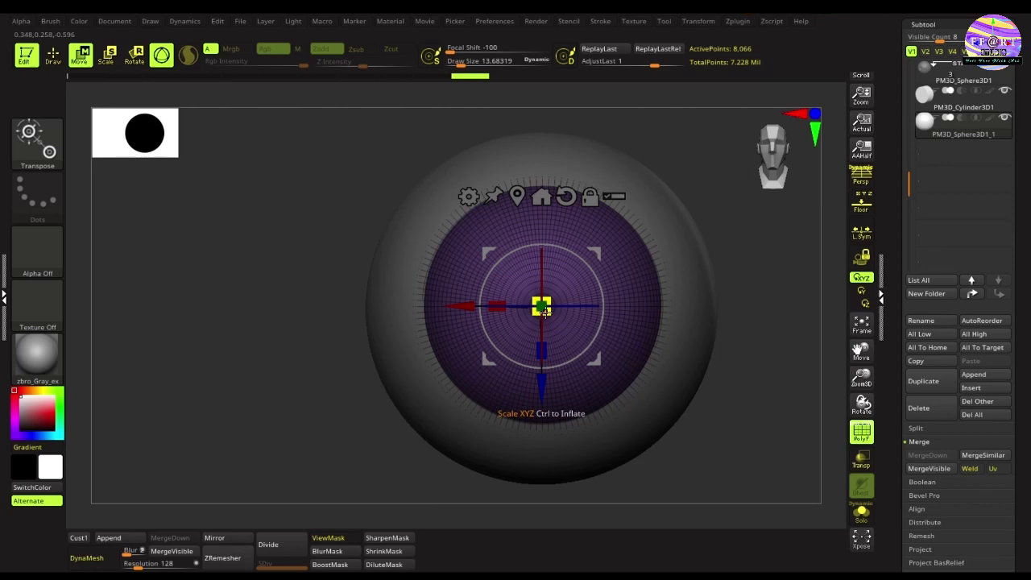
drag(546, 312, 551, 292)
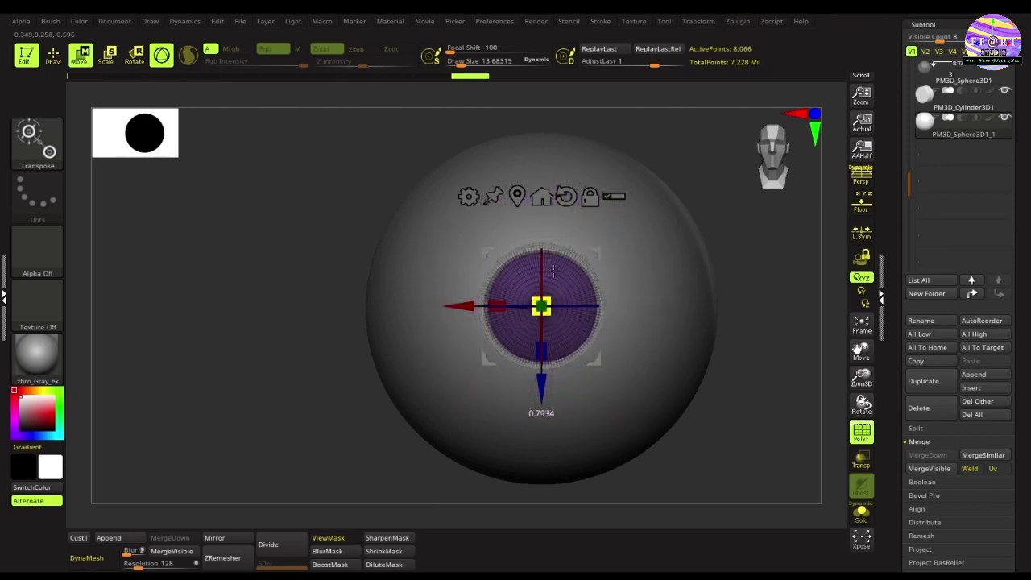
Step: Move the small sphere slightly forward so its front bulge covers the iris as a cornea
drag(807, 295, 768, 299)
ctrl+right_drag(352, 302, 349, 329)
drag(465, 313, 448, 313)
shift+drag(259, 344, 297, 345)
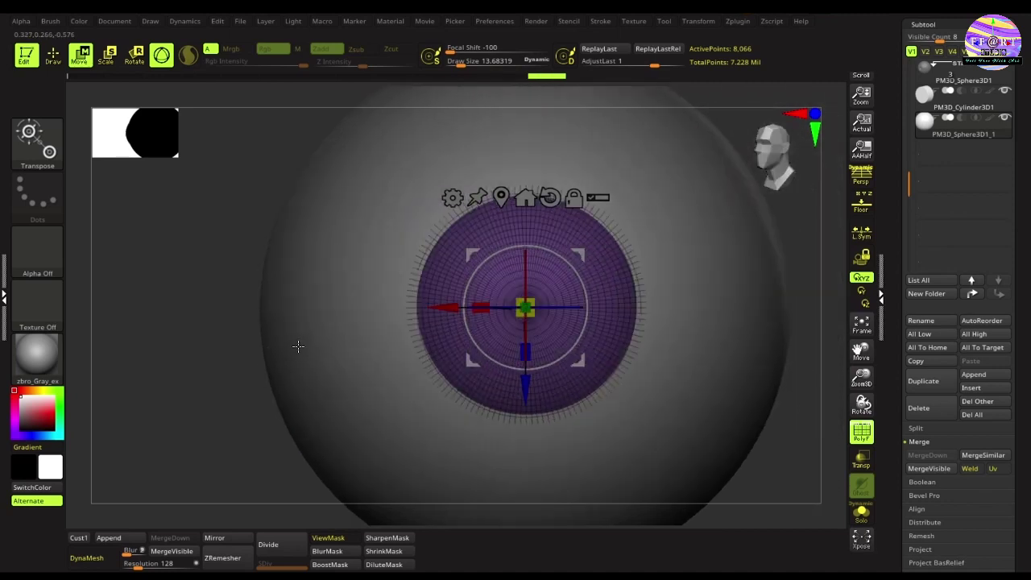
alt+right_drag(817, 347, 786, 343)
ctrl+right_drag(786, 343, 787, 334)
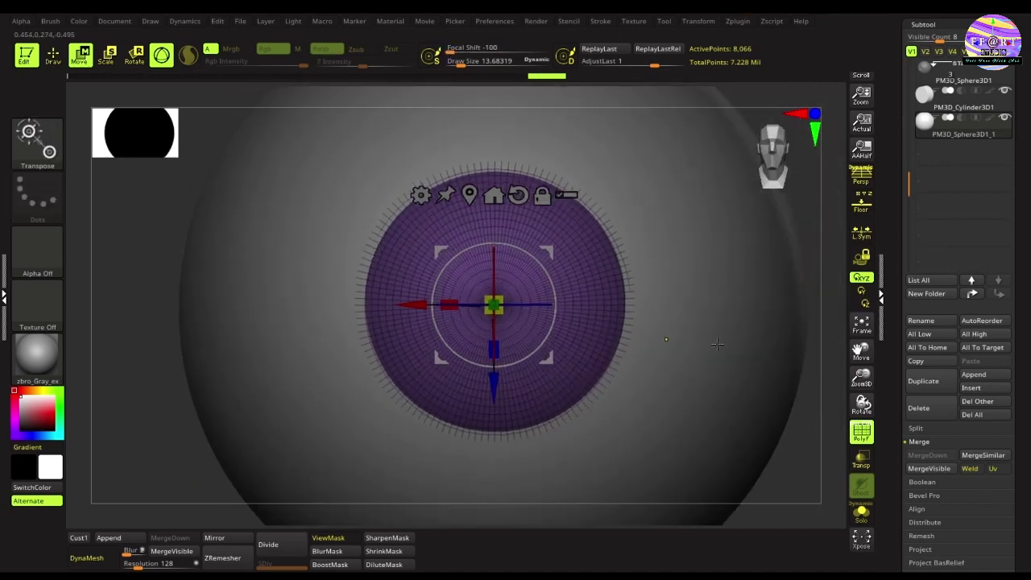
Step: Turn off the polyframe, fine-tune the cornea sphere's depth in side view, and return to Draw mode
ctrl+right_drag(716, 344, 782, 386)
drag(805, 419, 645, 395)
key(shift+f)
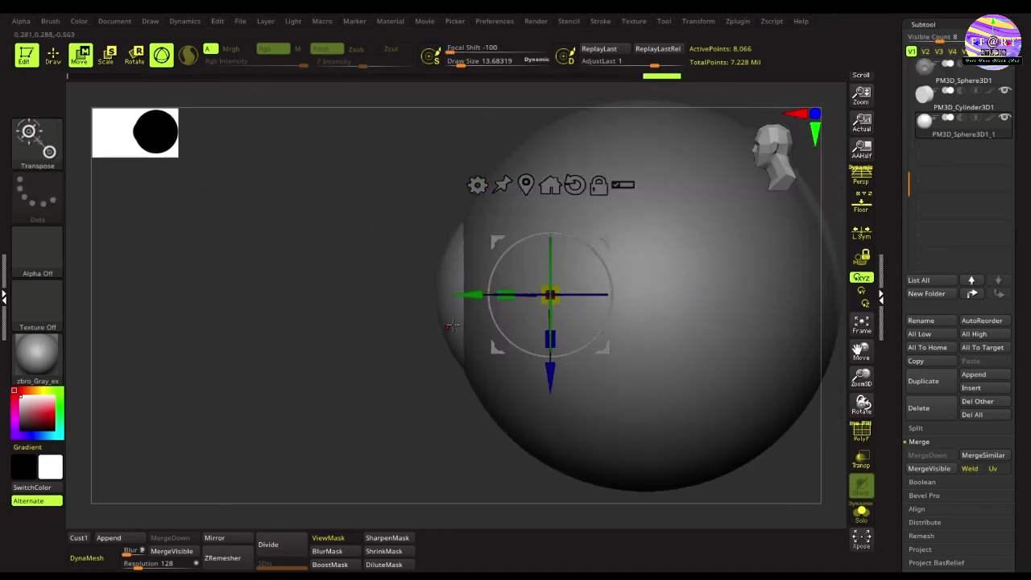
drag(468, 295, 465, 295)
shift+drag(385, 353, 403, 373)
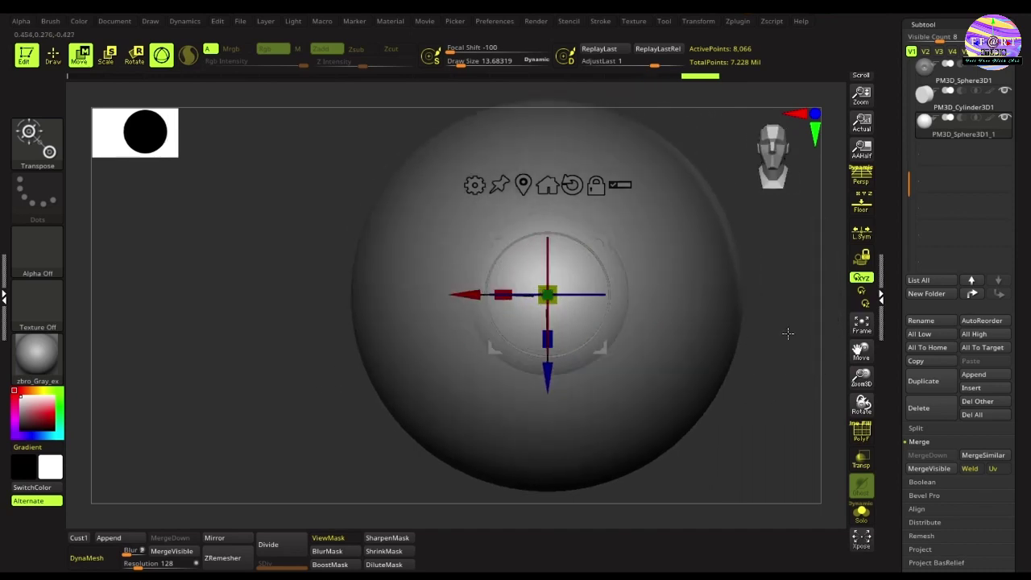
drag(787, 334, 713, 344)
key(q)
alt+drag(352, 421, 247, 409)
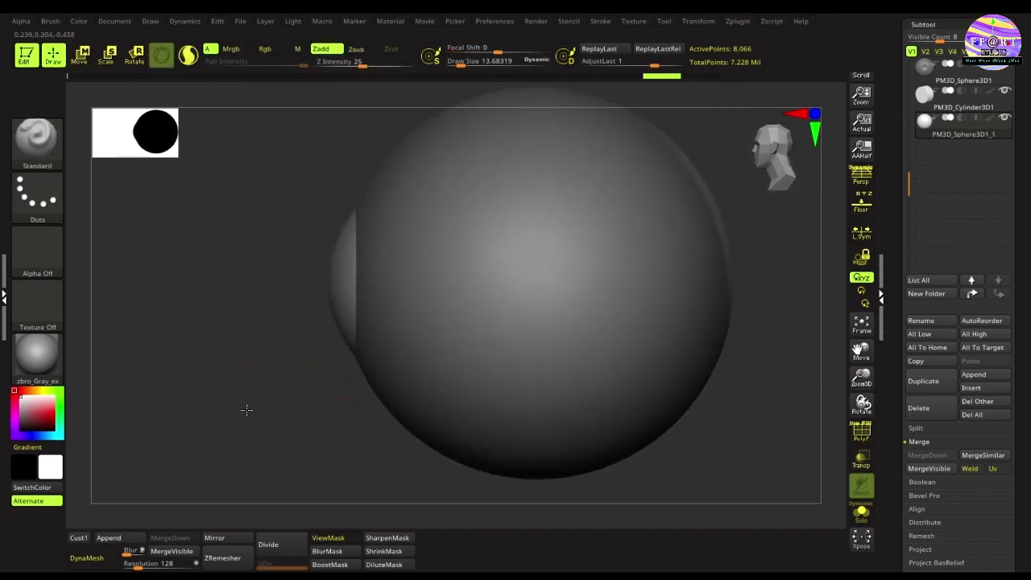
Step: Turn on transparency and isolate the cornea sphere's protruding front cap with a rectangular SelectRect selection
click(860, 461)
drag(787, 430, 723, 348)
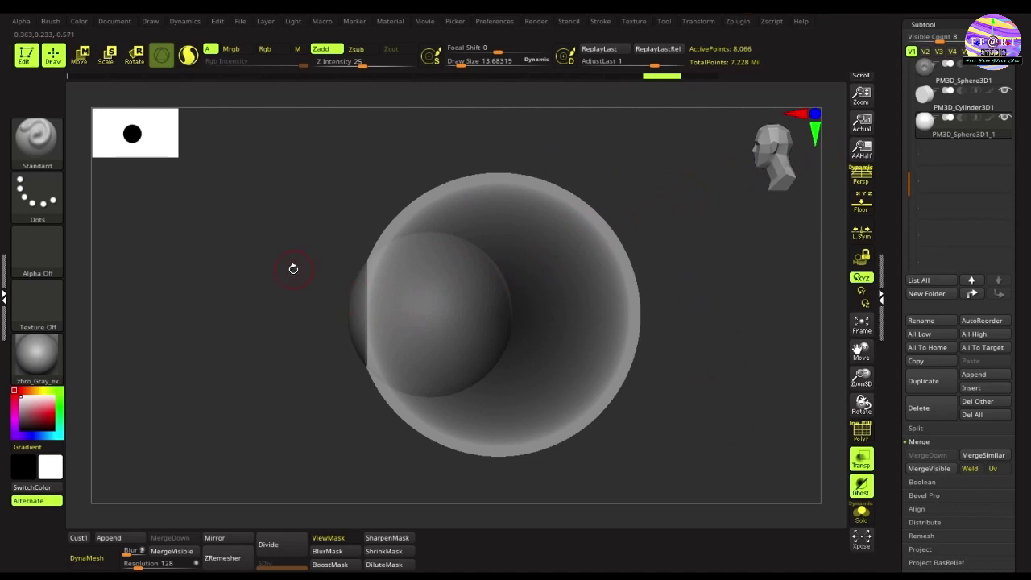
key(ctrl+shift)
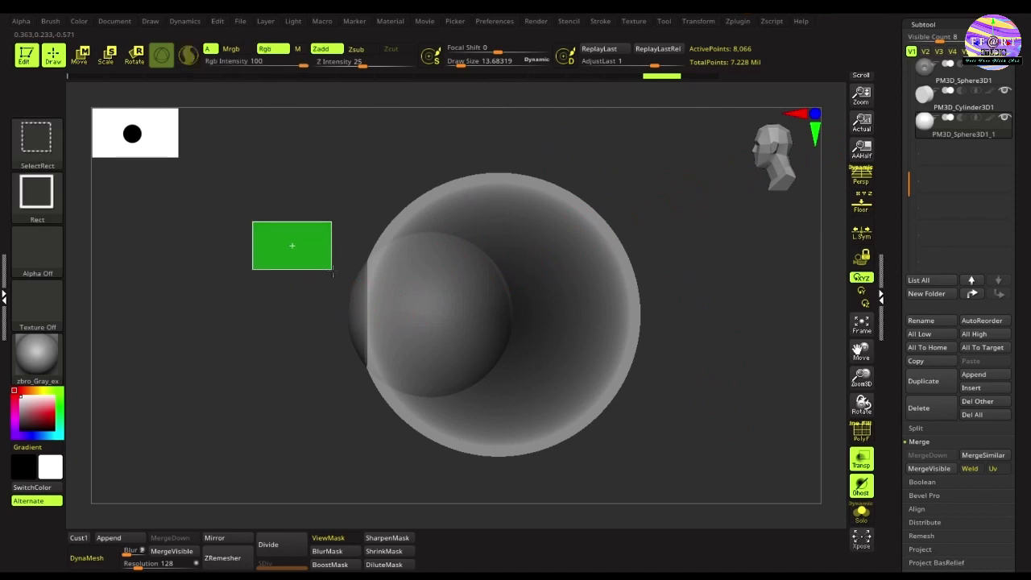
drag(332, 270, 366, 412)
drag(637, 344, 752, 301)
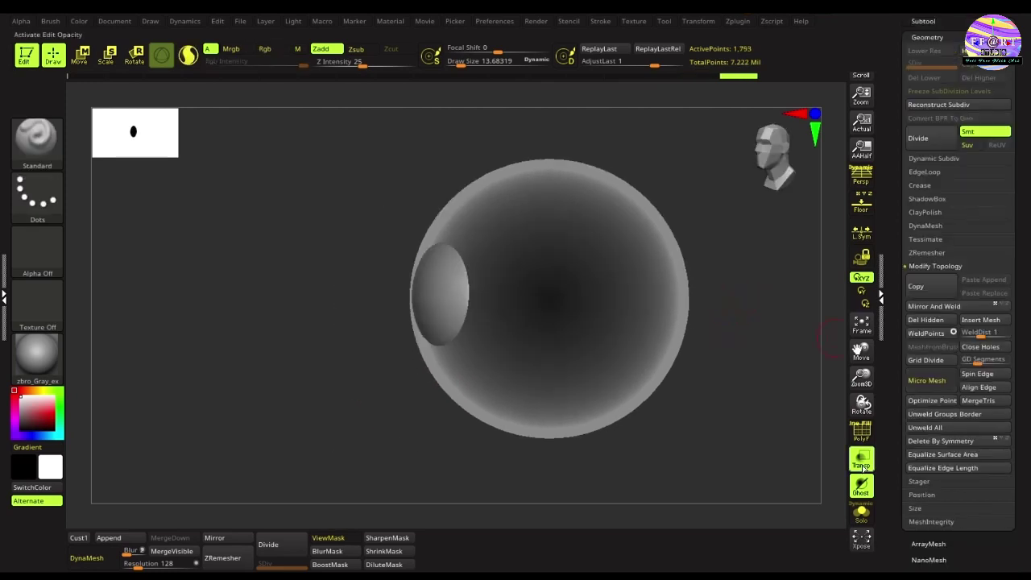
Step: Turn off transparency and examine the cornea cap with the other subtools hidden
click(863, 468)
alt+drag(778, 283, 772, 315)
drag(1019, 193, 1019, 292)
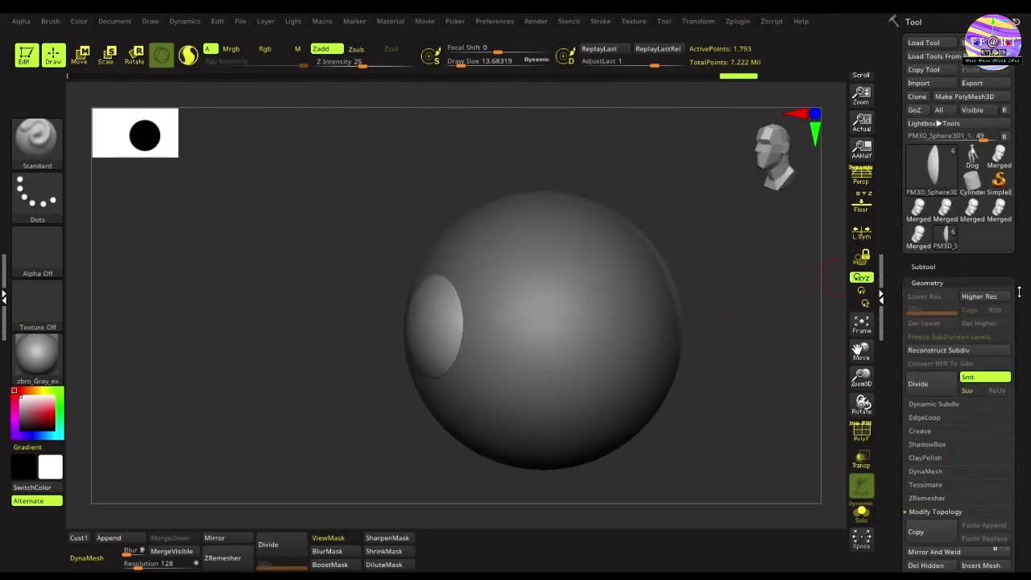
click(930, 266)
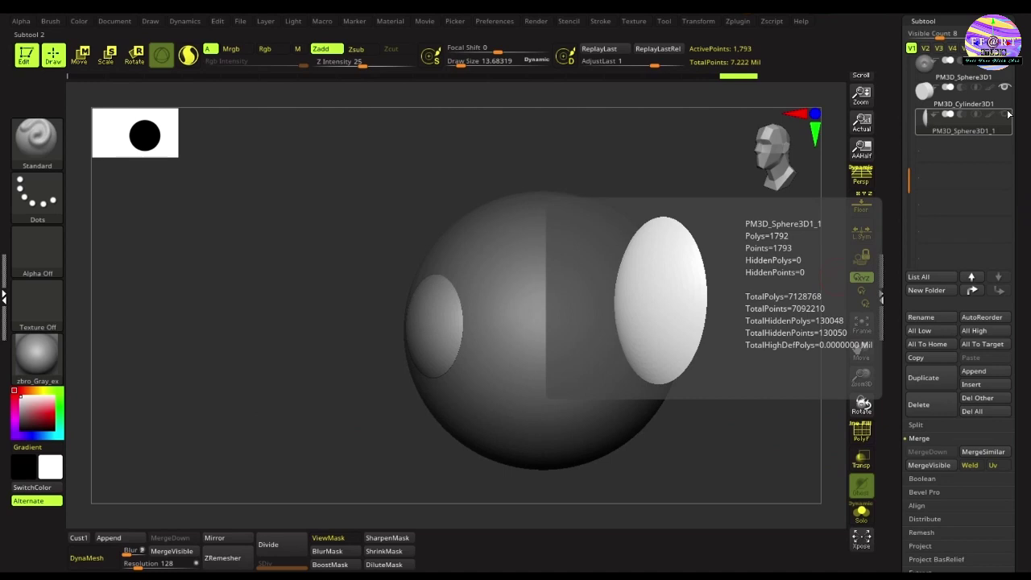
click(1008, 114)
drag(682, 278, 634, 287)
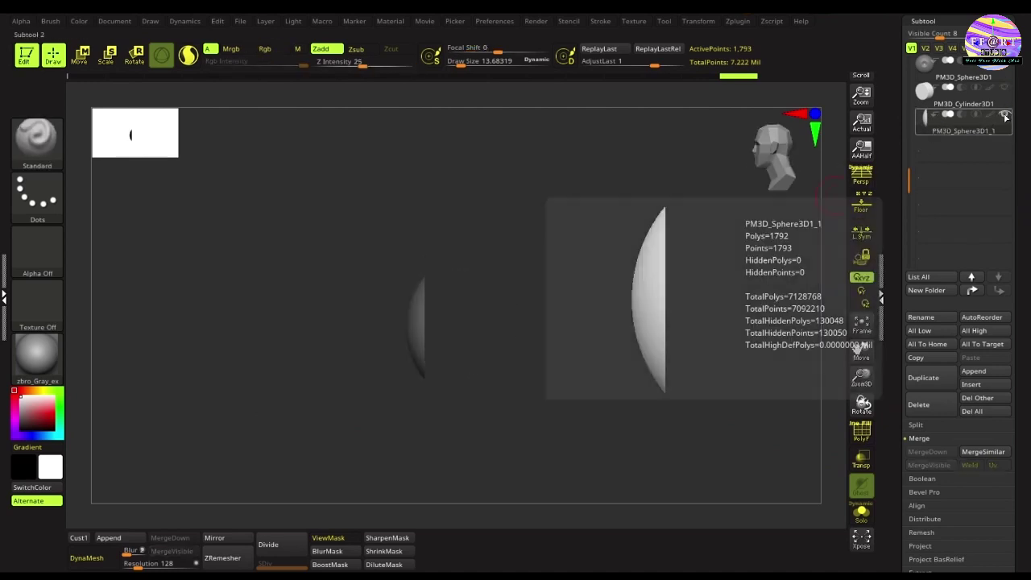
click(1004, 90)
Step: Turn on transparency and remove the hidden part of the cornea sphere with Del Hidden
click(861, 459)
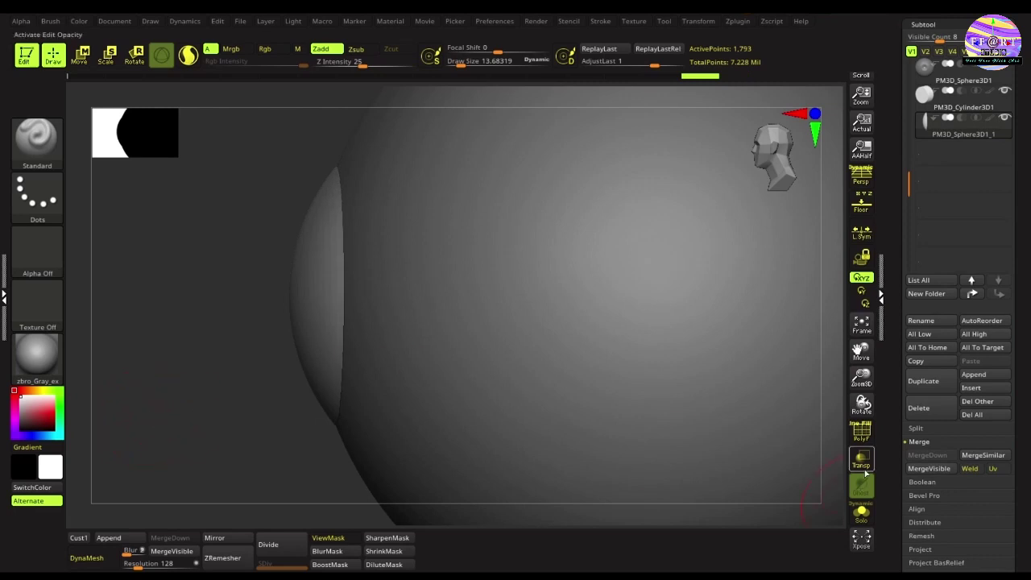
drag(194, 420, 180, 420)
mouse_move(1023, 313)
mouse_down()
mouse_move(1029, 403)
mouse_move(1029, 296)
mouse_up()
scroll(957, 323, down, 6)
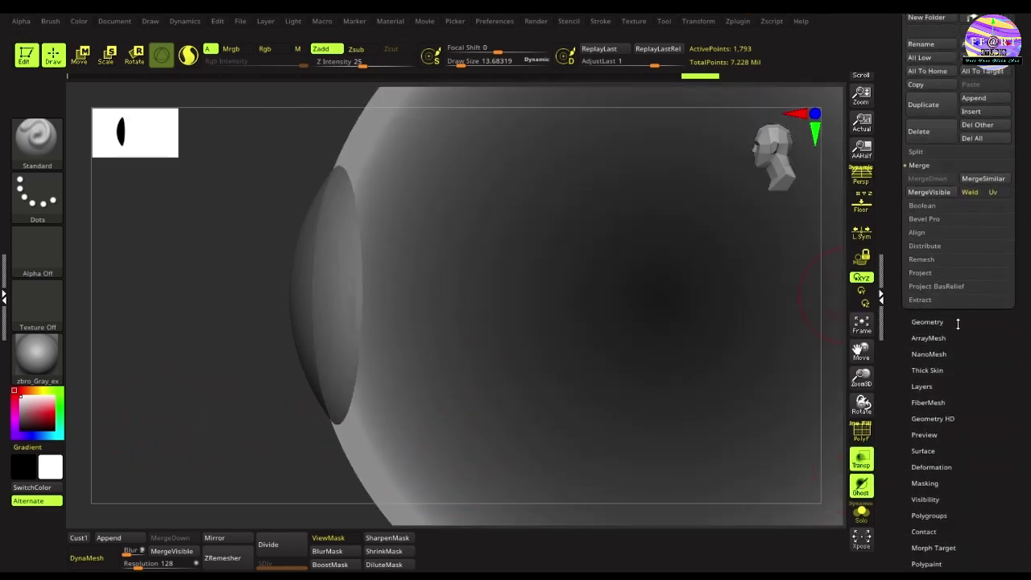
click(935, 320)
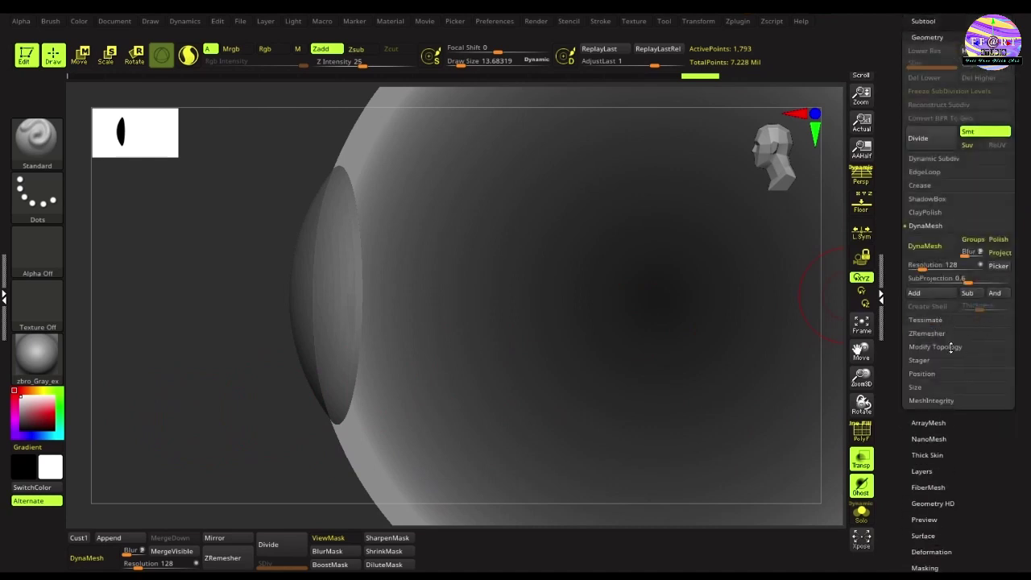
click(948, 346)
click(934, 323)
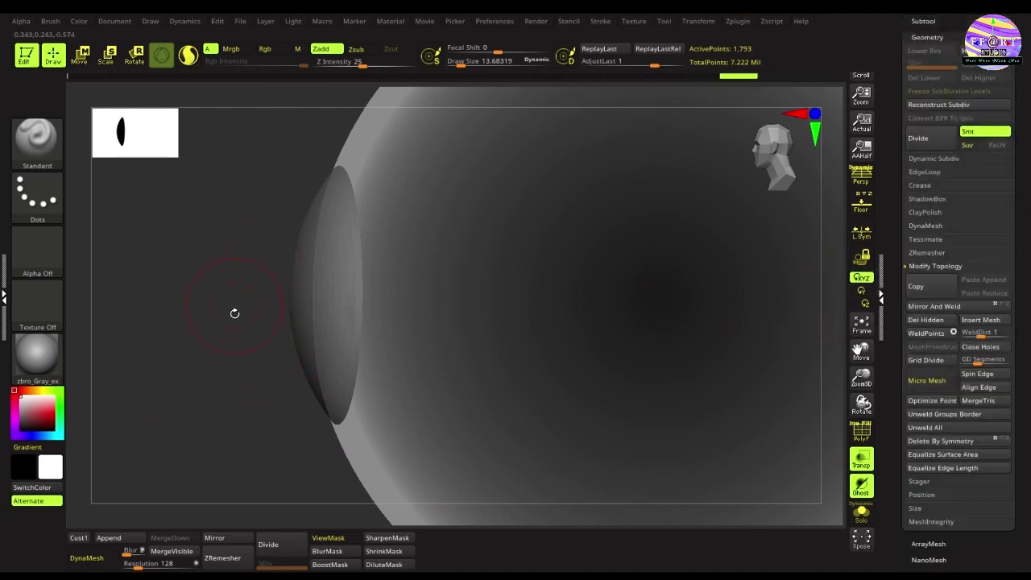
ctrl+right_drag(589, 297, 622, 259)
drag(368, 332, 421, 321)
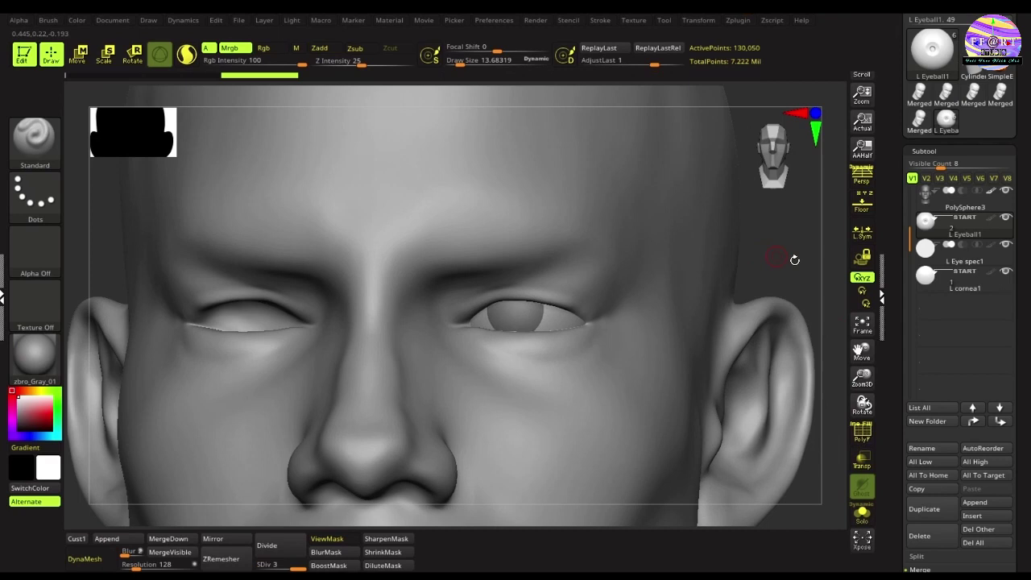
Step: Hide L cornea1 and mirror L Eyeball1 across the X axis with SubTool Master, using Merge into one SubTool
click(1011, 274)
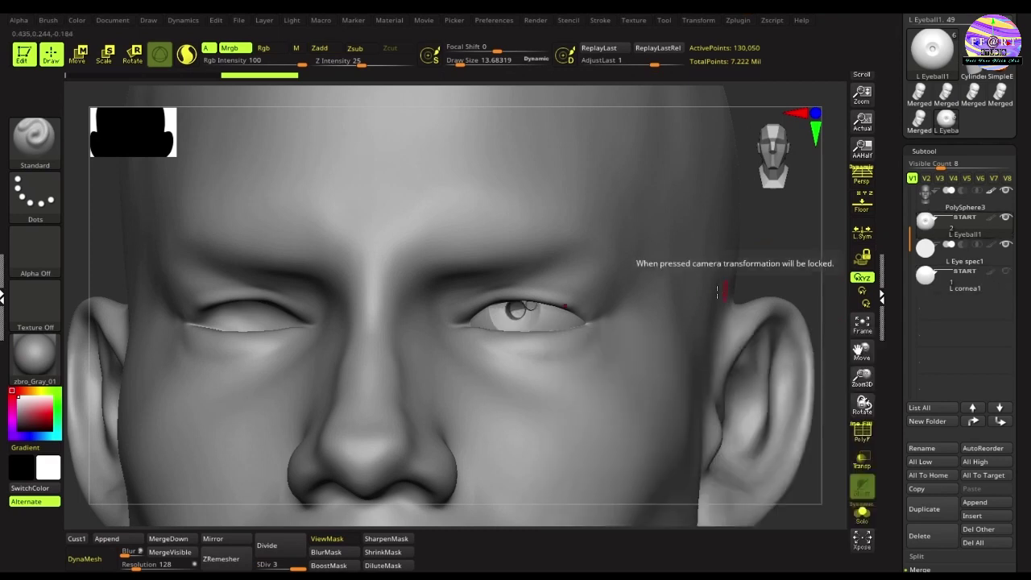
click(738, 20)
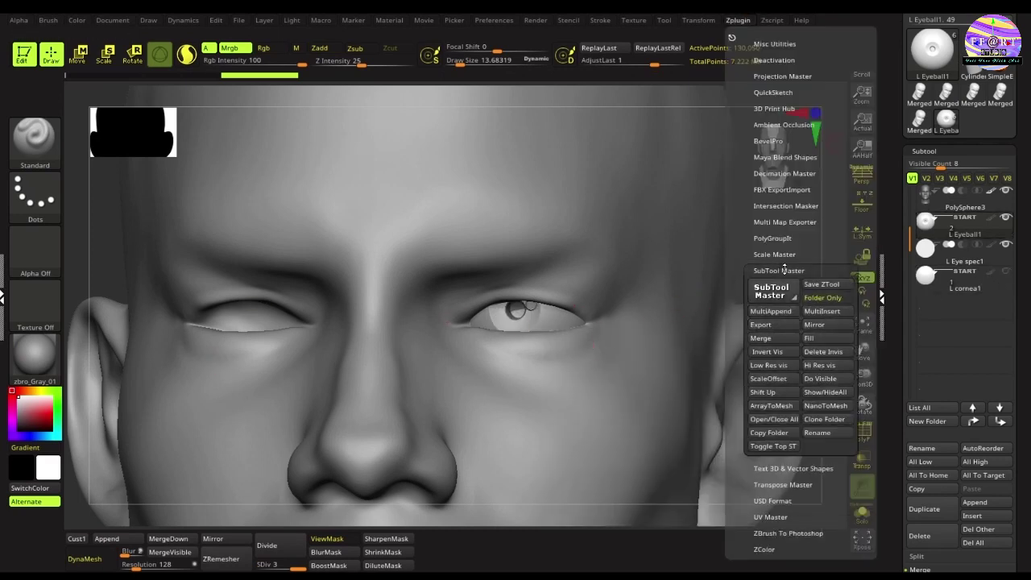
click(814, 325)
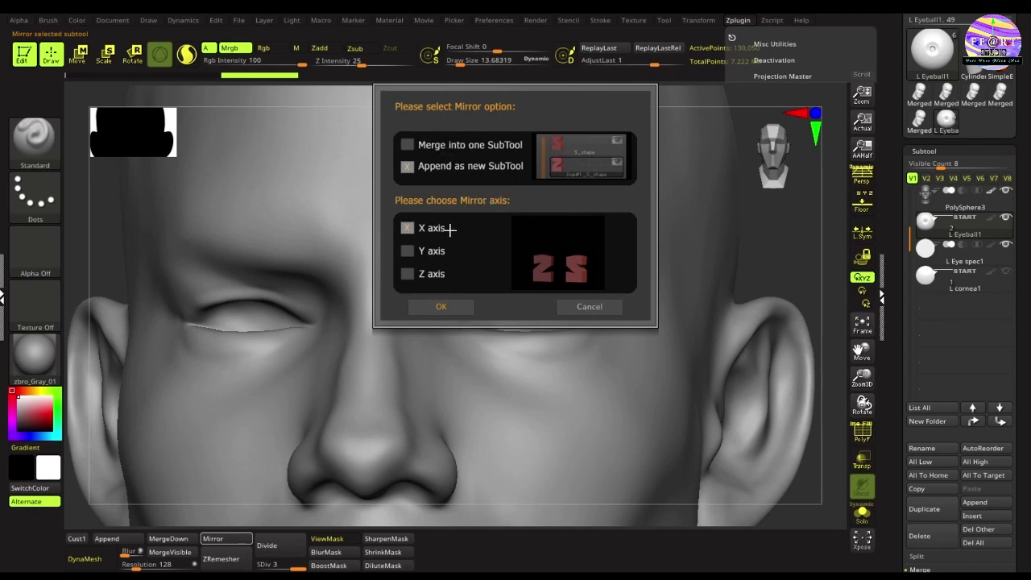
click(408, 144)
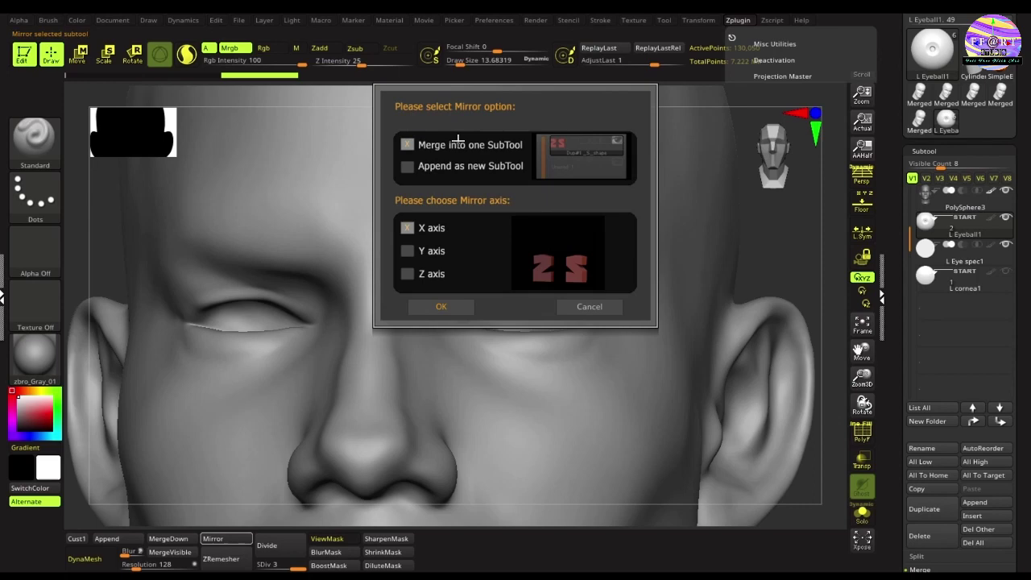
click(445, 307)
Step: Mirror L Eye spec1 across the X axis with SubTool Master, using Merge into one SubTool
click(928, 277)
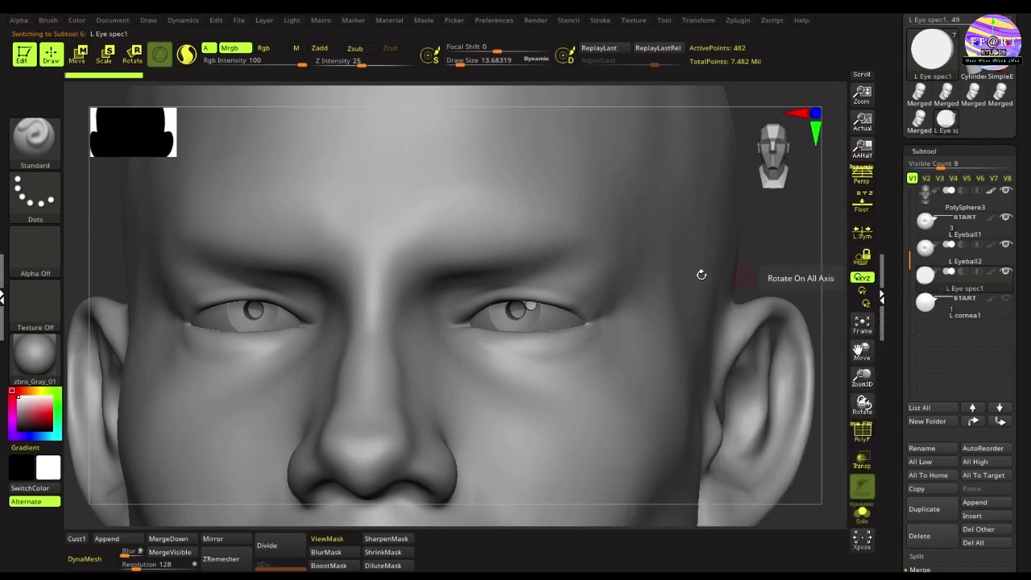
click(215, 538)
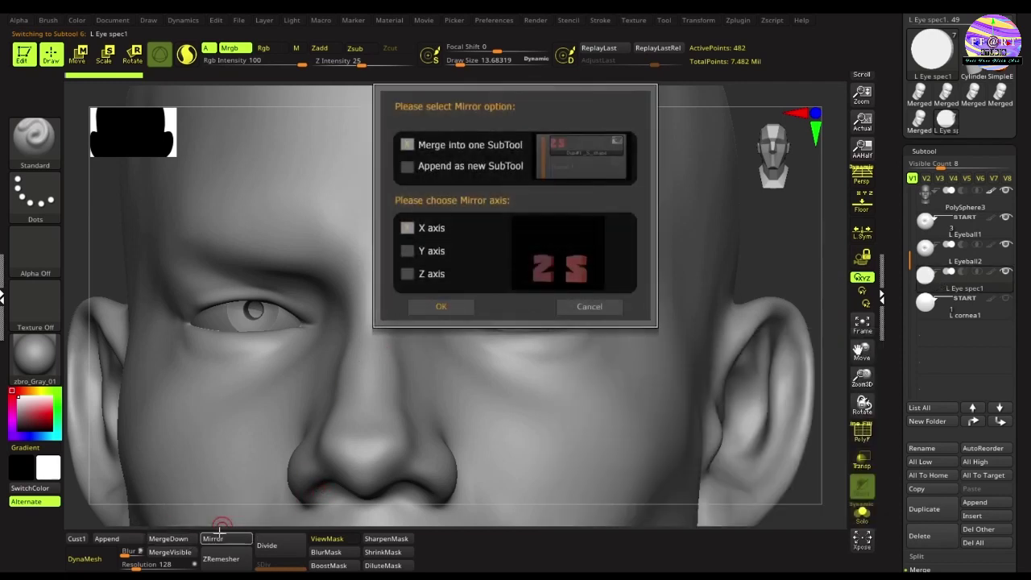
click(441, 306)
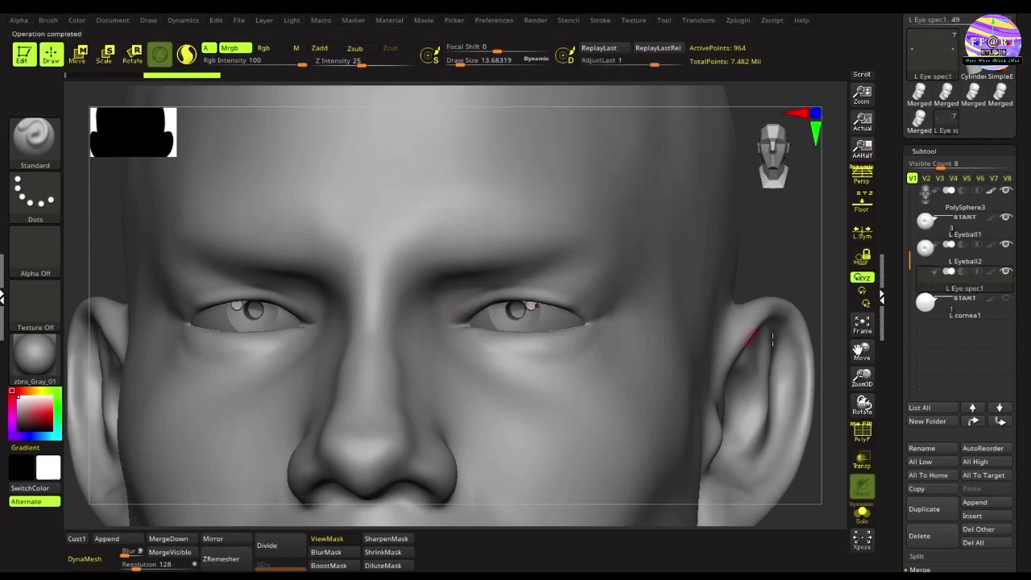
Step: Mirror the L cornea1 subtool across the X axis, using Merge into one SubTool
click(937, 315)
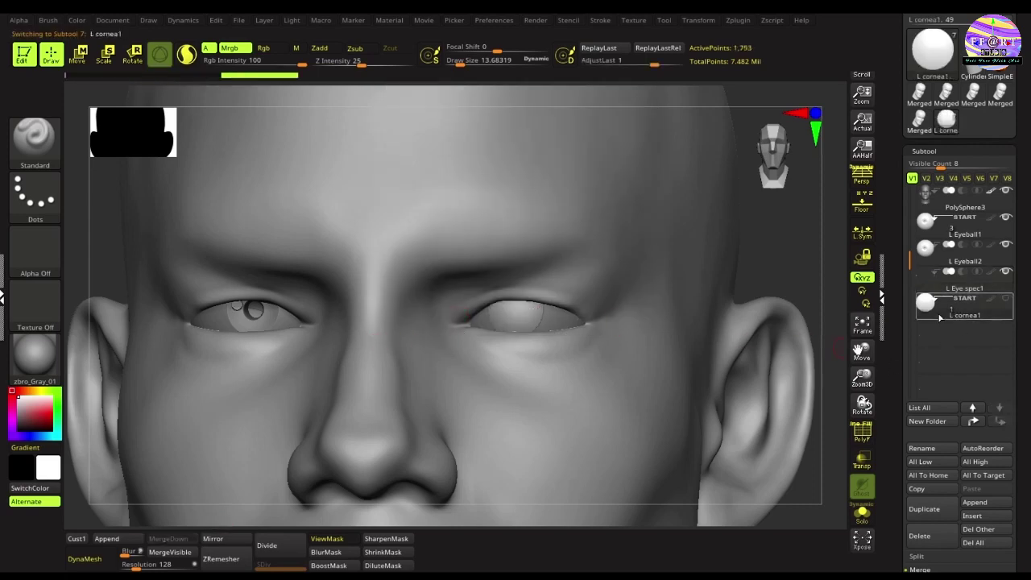
click(216, 537)
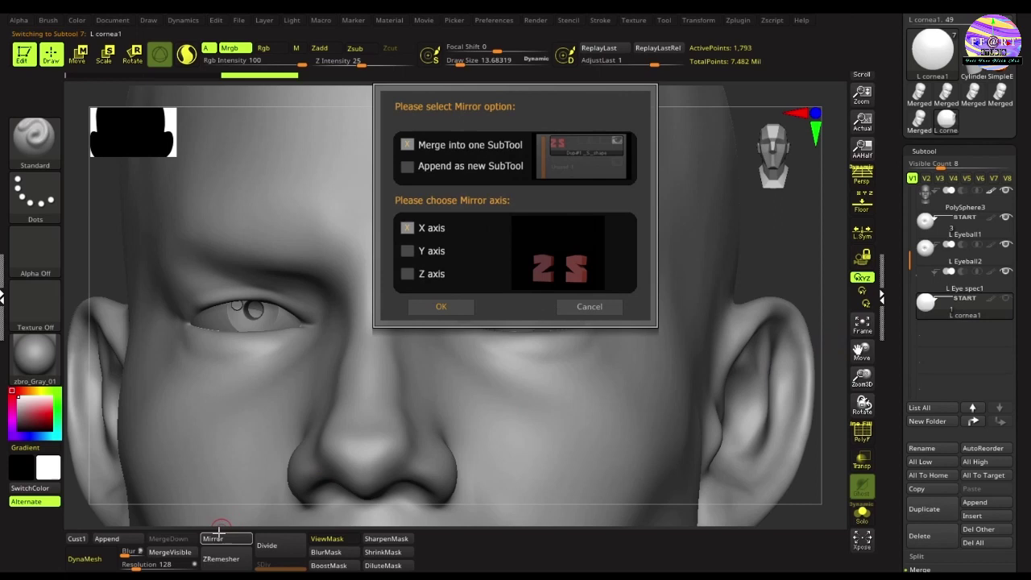
click(441, 307)
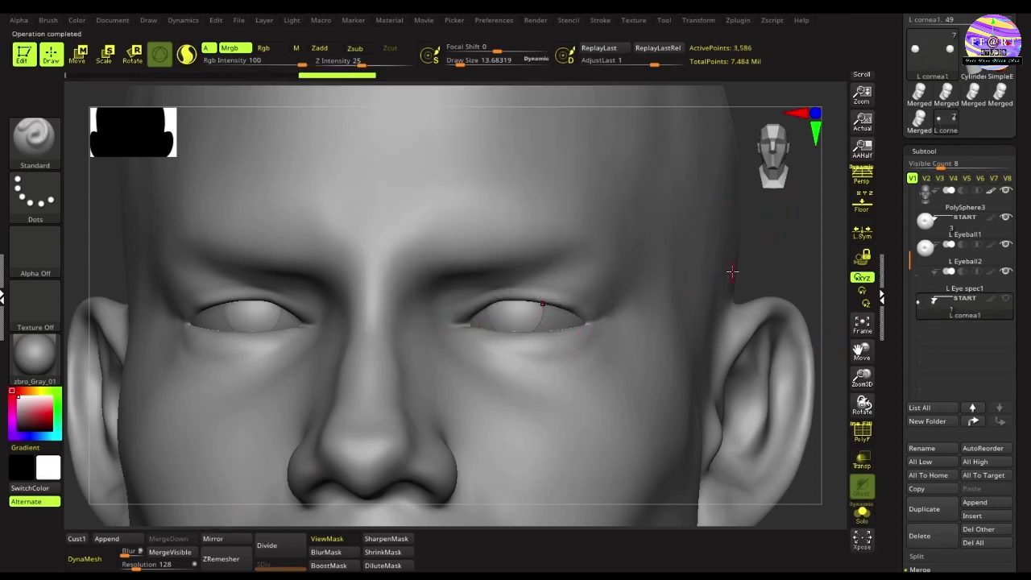
Step: Examine both finished eyes in the head from the front and close up, and select the Eye spec subtool
ctrl+right_drag(775, 250, 741, 242)
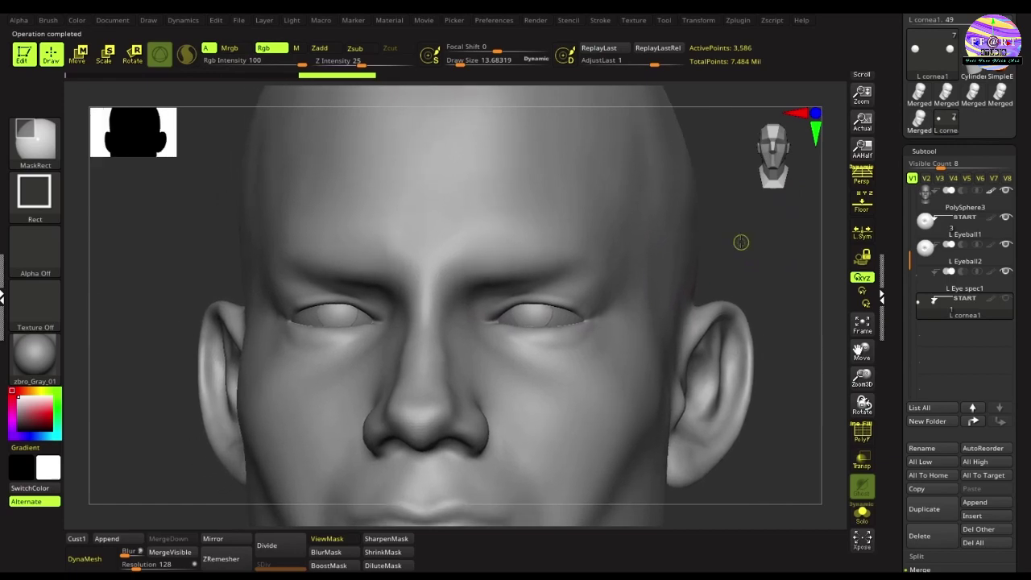
drag(749, 244, 693, 247)
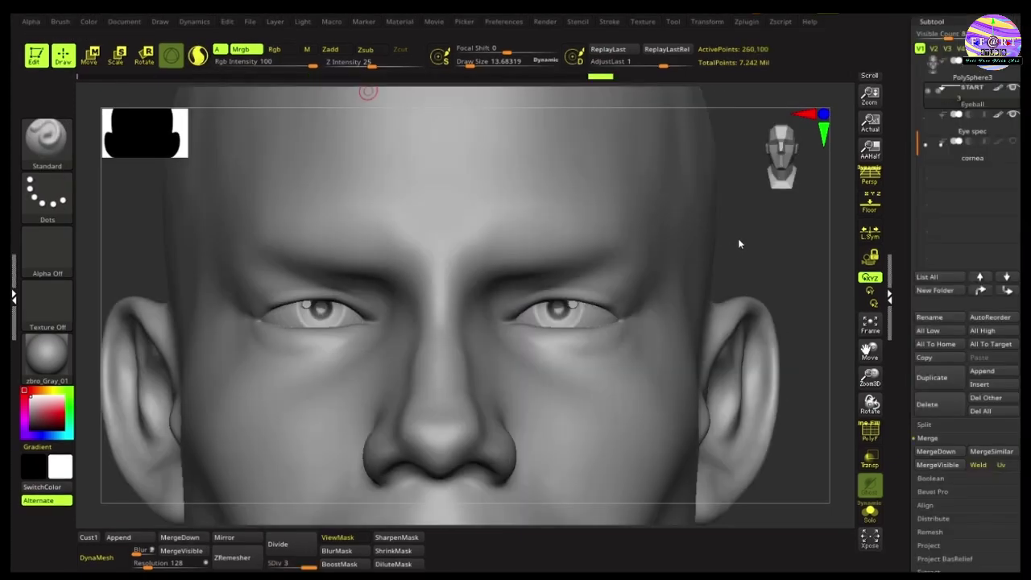
drag(738, 235, 765, 249)
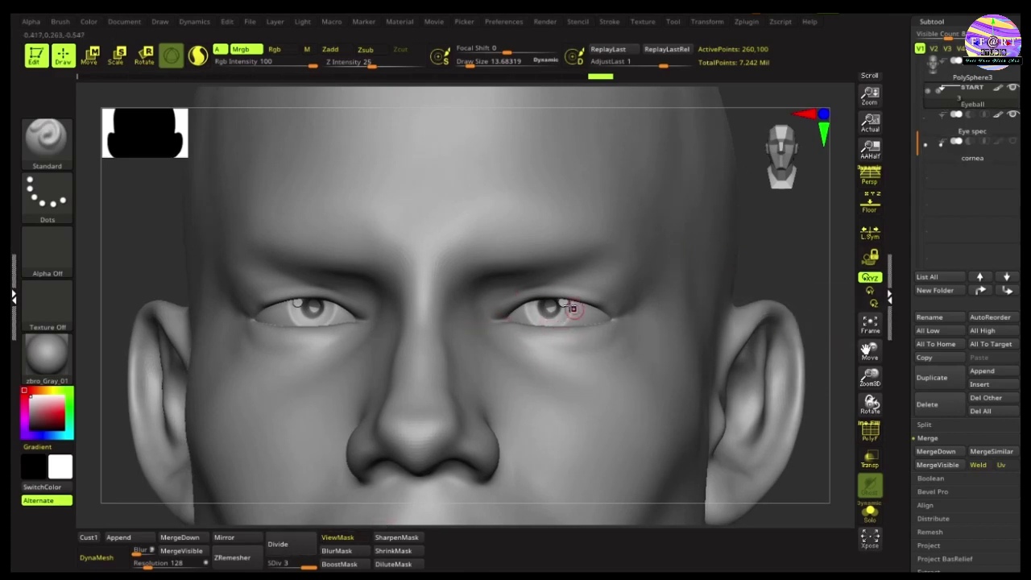
mouse_move(760, 301)
ctrl+right_down()
mouse_move(803, 295)
mouse_move(795, 315)
ctrl+right_up()
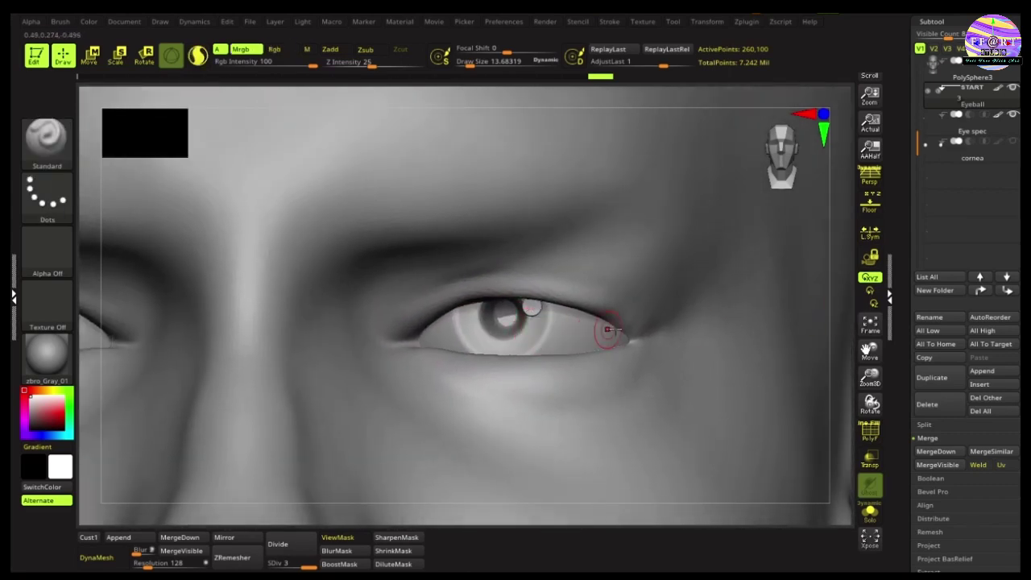
key(ctrl)
ctrl+right_drag(558, 327, 545, 302)
alt+click(536, 312)
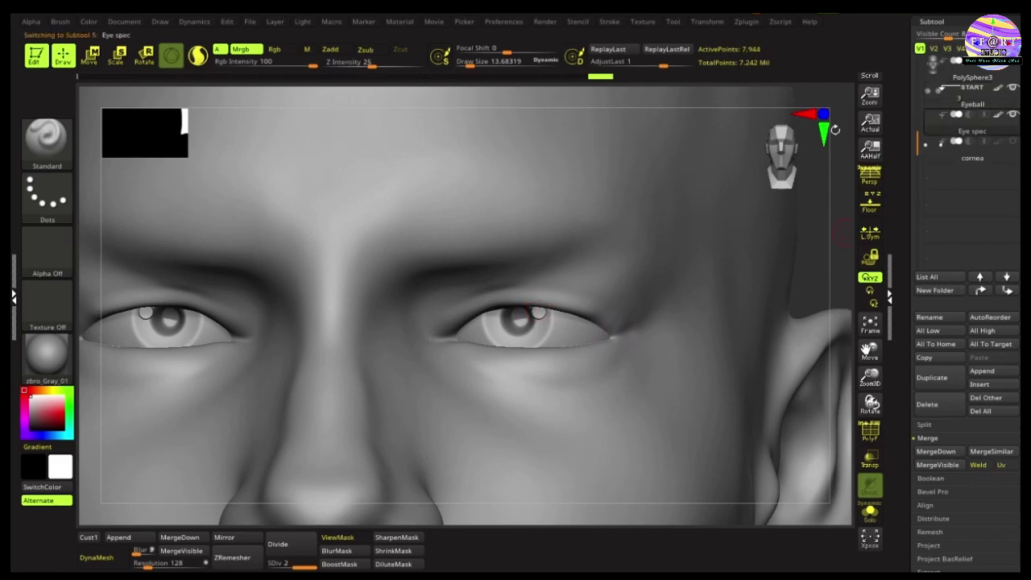
Step: Select the cornea subtool and examine both corneas in the head from the front and a three-quarter view
click(934, 155)
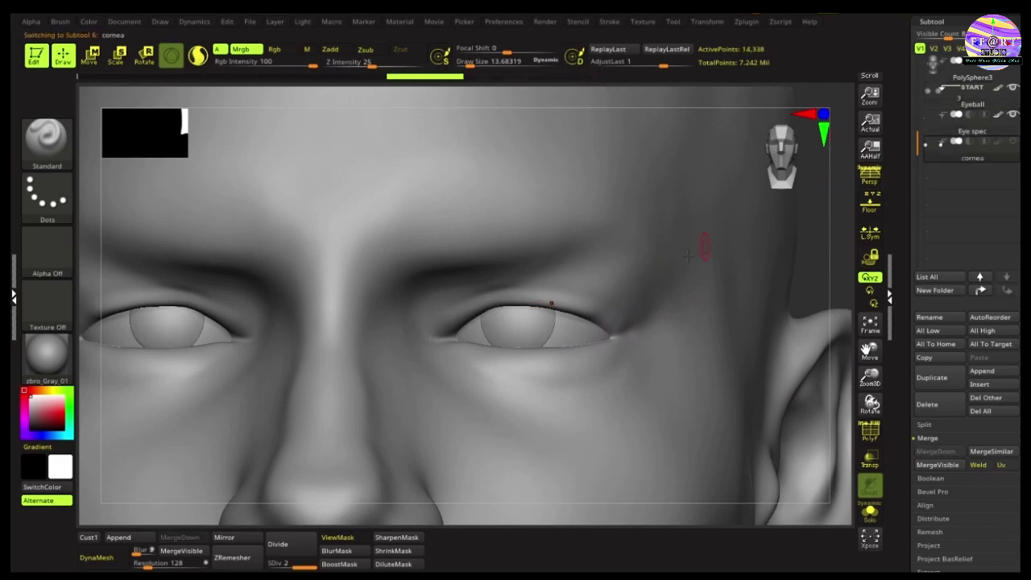
mouse_move(774, 269)
ctrl+right_down()
mouse_move(800, 254)
mouse_move(736, 234)
mouse_move(746, 241)
ctrl+right_up()
right_drag(346, 264, 369, 249)
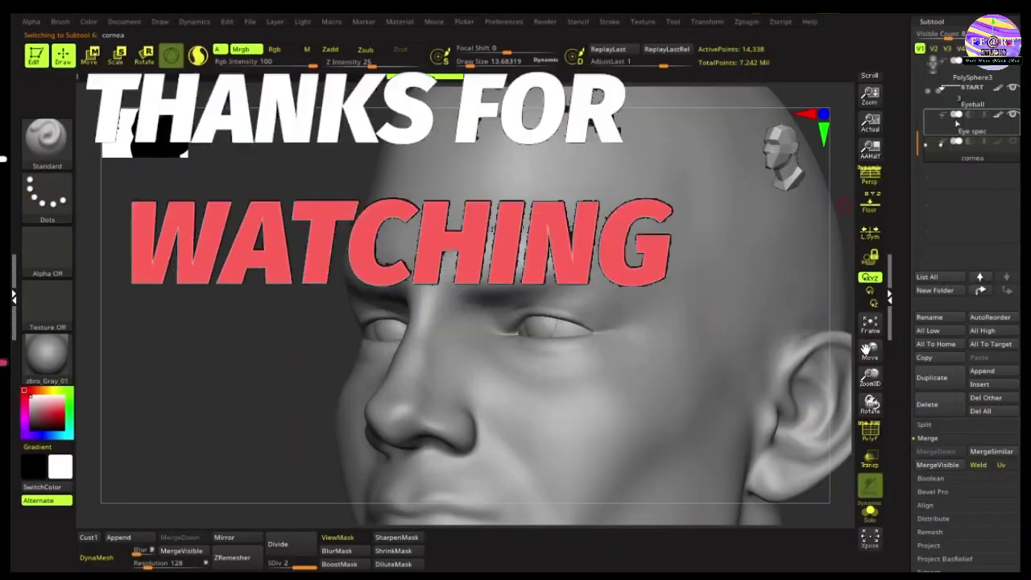